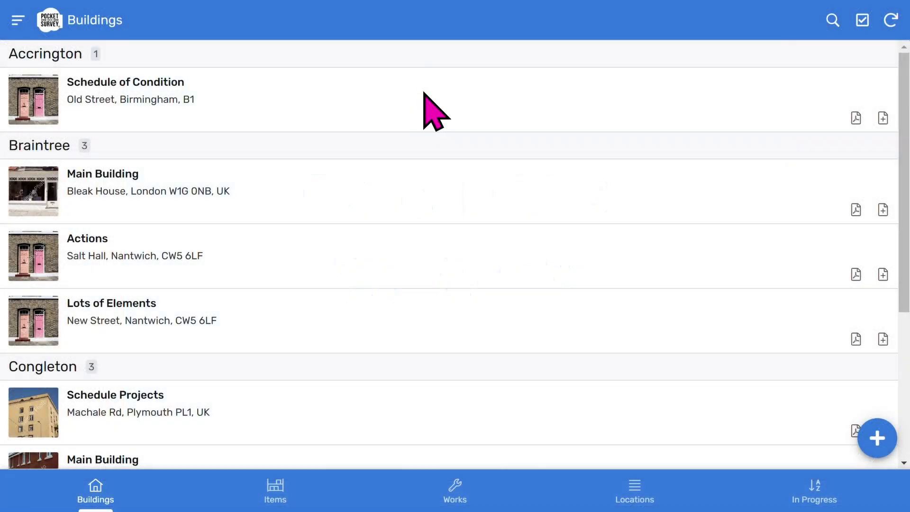
{"action": "left_click", "coordinate": [424, 97]}
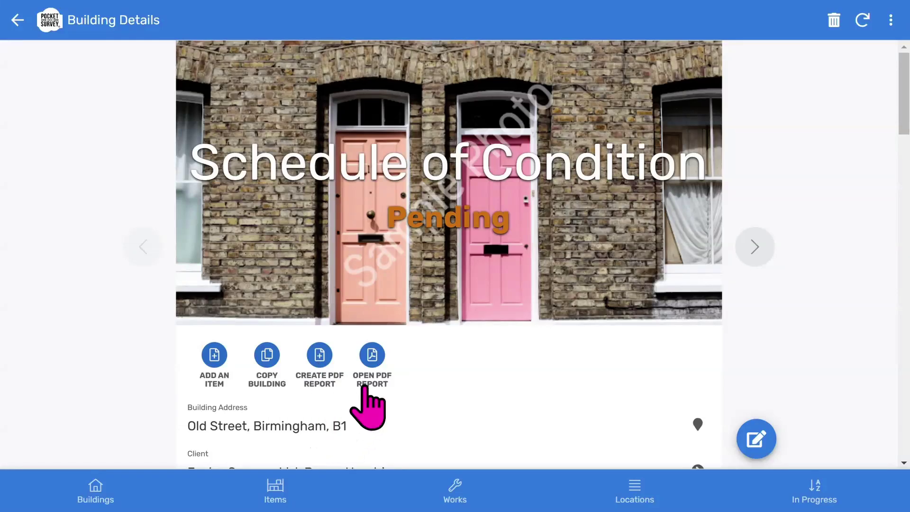
{"action": "scroll", "coordinate": [545, 367], "scroll_direction": "down", "scroll_amount": 5}
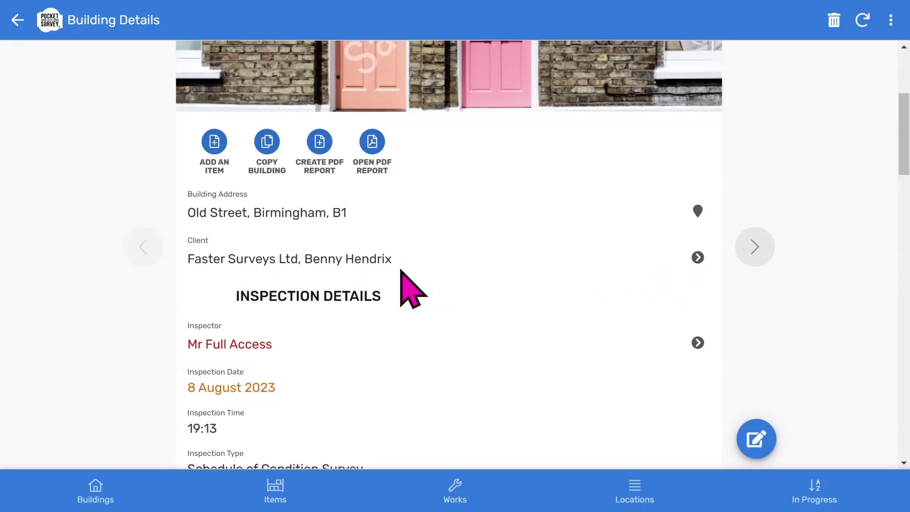
{"action": "scroll", "coordinate": [351, 292], "scroll_direction": "down", "scroll_amount": 5}
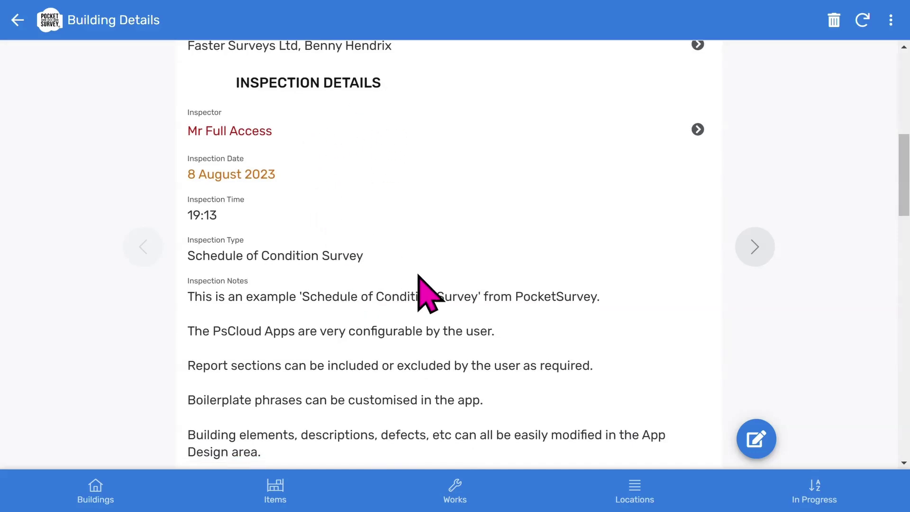
{"action": "scroll", "coordinate": [433, 441], "scroll_direction": "down", "scroll_amount": 3}
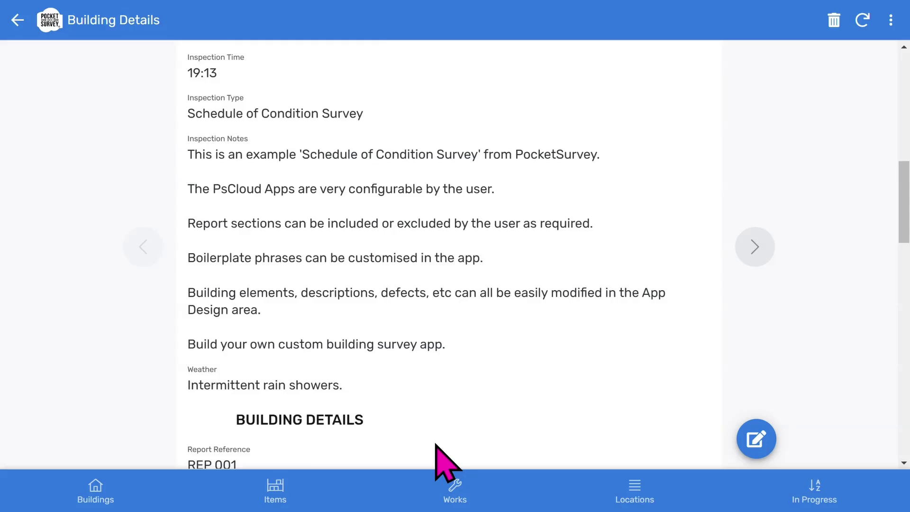
{"action": "scroll", "coordinate": [441, 415], "scroll_direction": "down", "scroll_amount": 7}
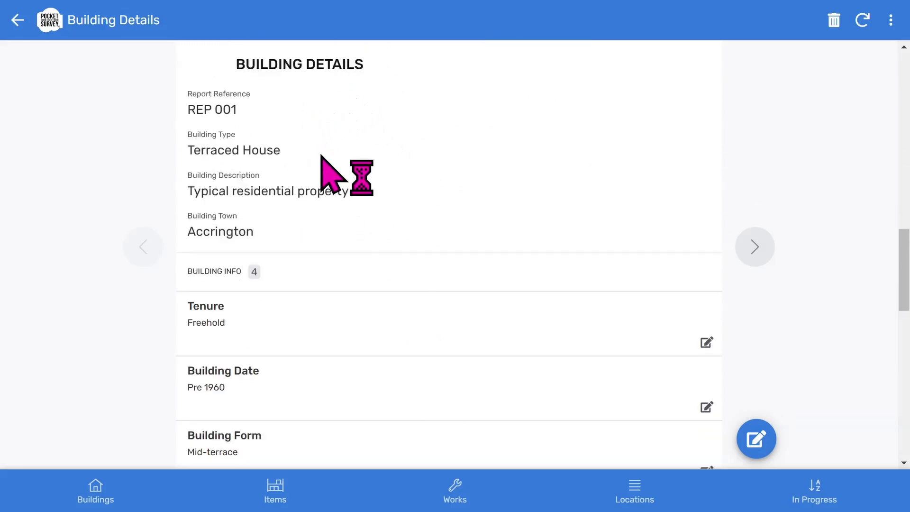
{"action": "scroll", "coordinate": [386, 246], "scroll_direction": "down", "scroll_amount": 5}
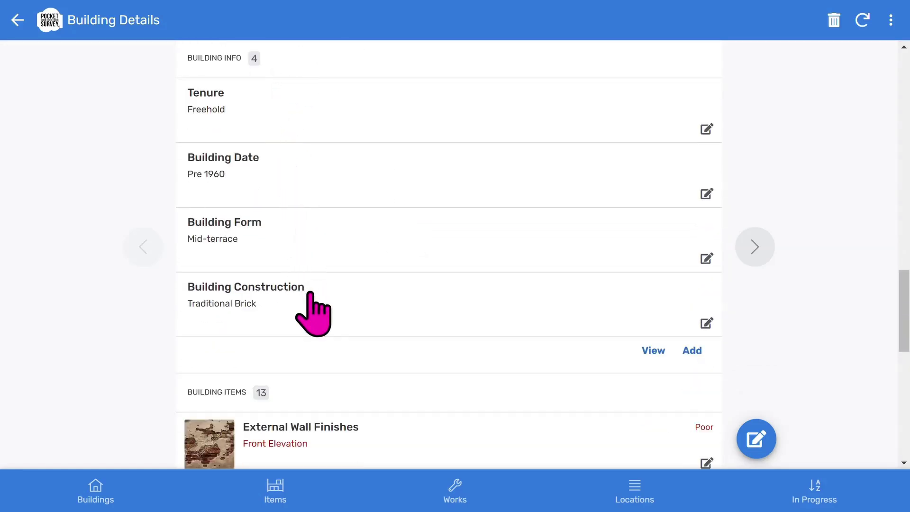
{"action": "scroll", "coordinate": [435, 327], "scroll_direction": "down", "scroll_amount": 6}
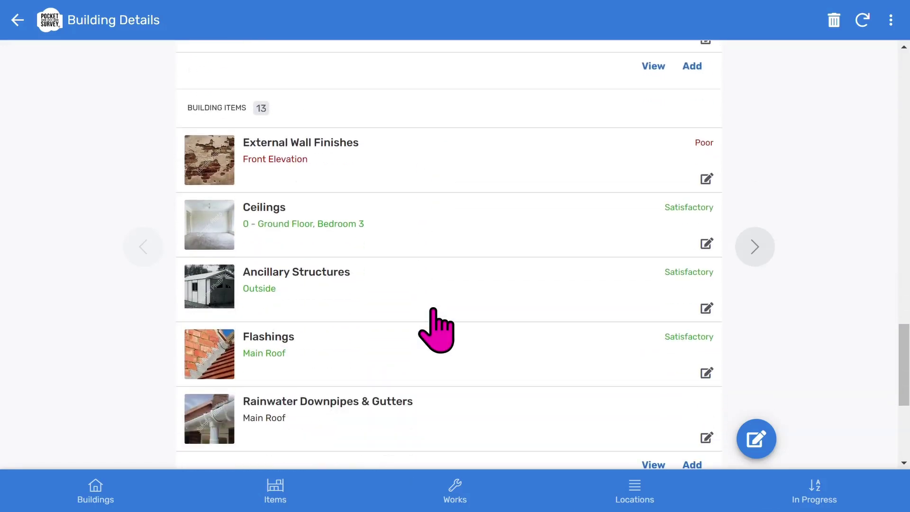
{"action": "scroll", "coordinate": [435, 327], "scroll_direction": "down", "scroll_amount": 2}
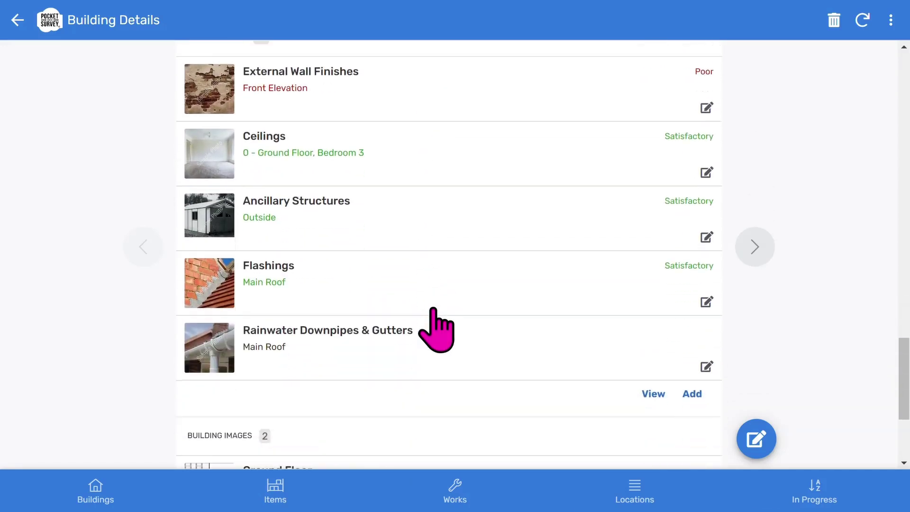
{"action": "scroll", "coordinate": [341, 119], "scroll_direction": "up", "scroll_amount": 2}
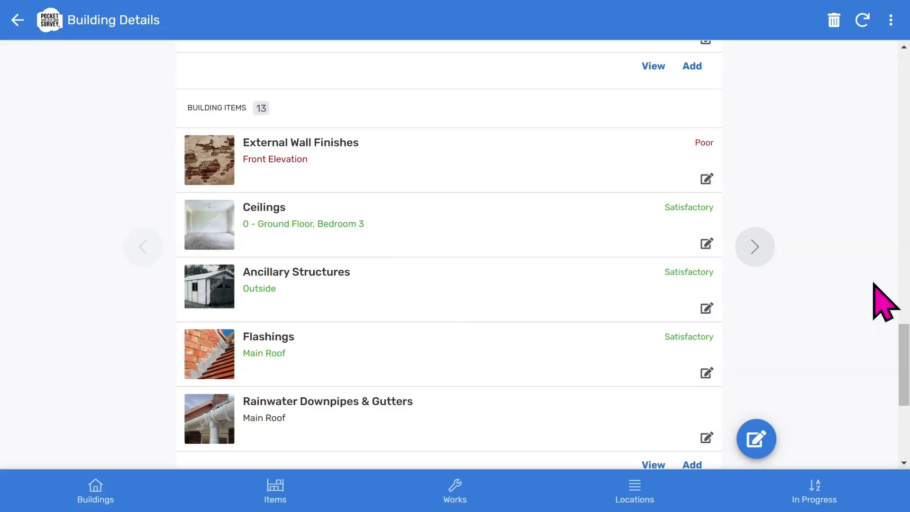
{"action": "scroll", "coordinate": [905, 393], "scroll_direction": "down", "scroll_amount": 1}
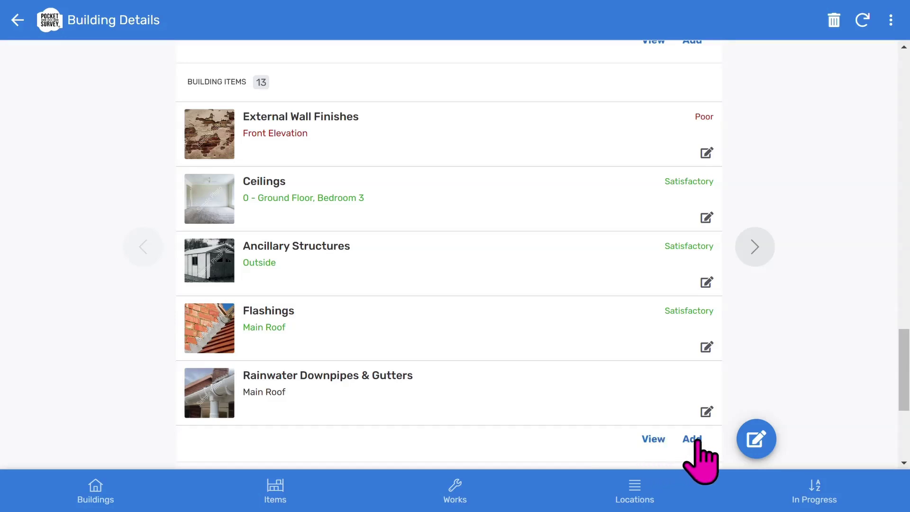
{"action": "scroll", "coordinate": [489, 327], "scroll_direction": "down", "scroll_amount": 5}
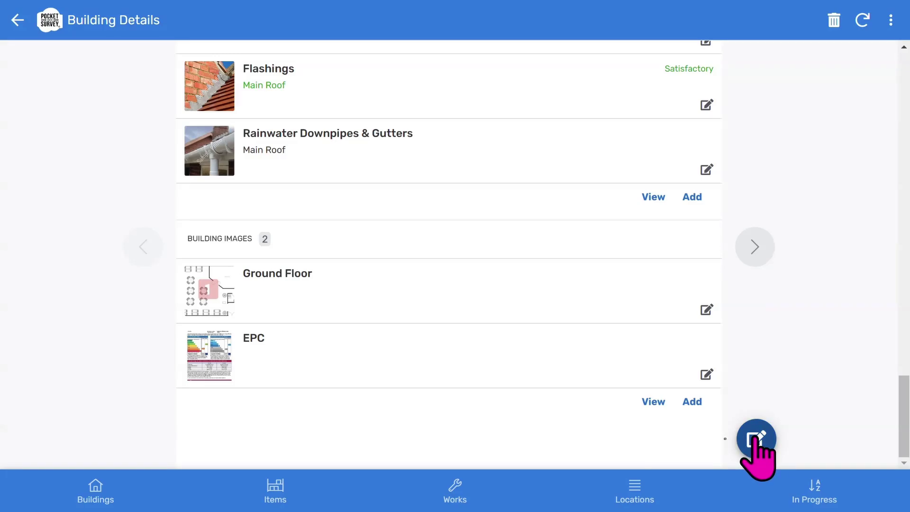
{"action": "scroll", "coordinate": [500, 374], "scroll_direction": "up", "scroll_amount": 20}
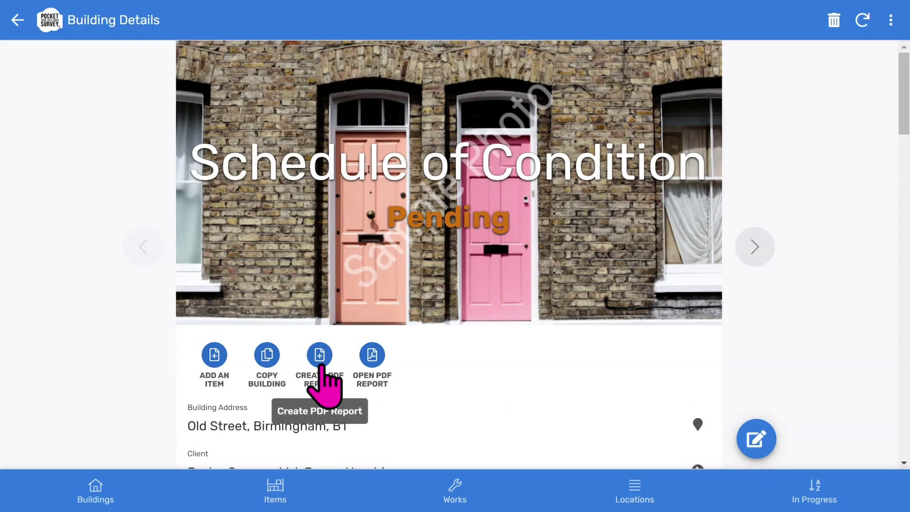
Step: Generate the building's PDF report, decline the confirmation, and open the report for viewing
{"action": "left_click", "coordinate": [321, 364]}
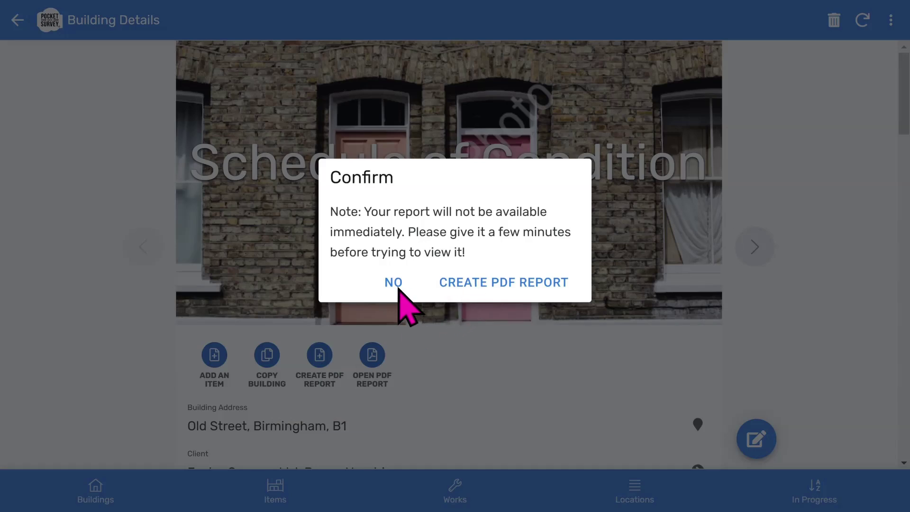
{"action": "left_click", "coordinate": [394, 283]}
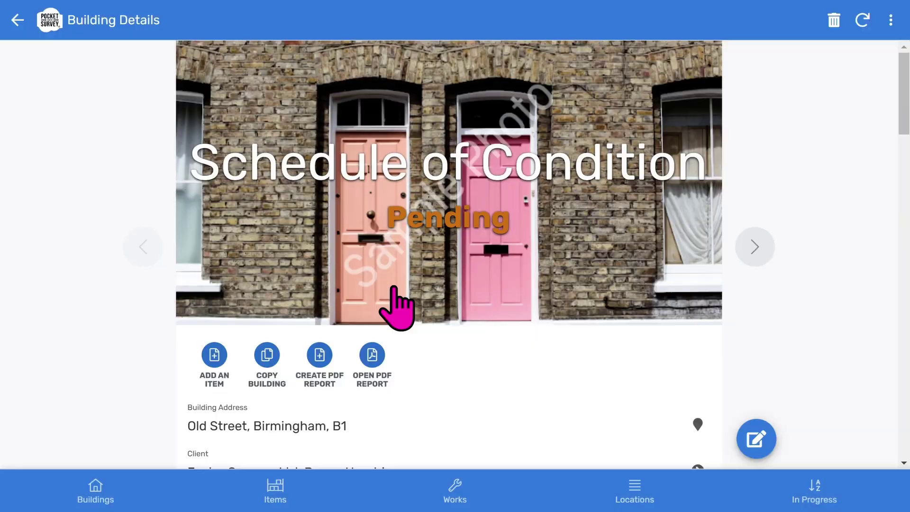
{"action": "left_click", "coordinate": [377, 363]}
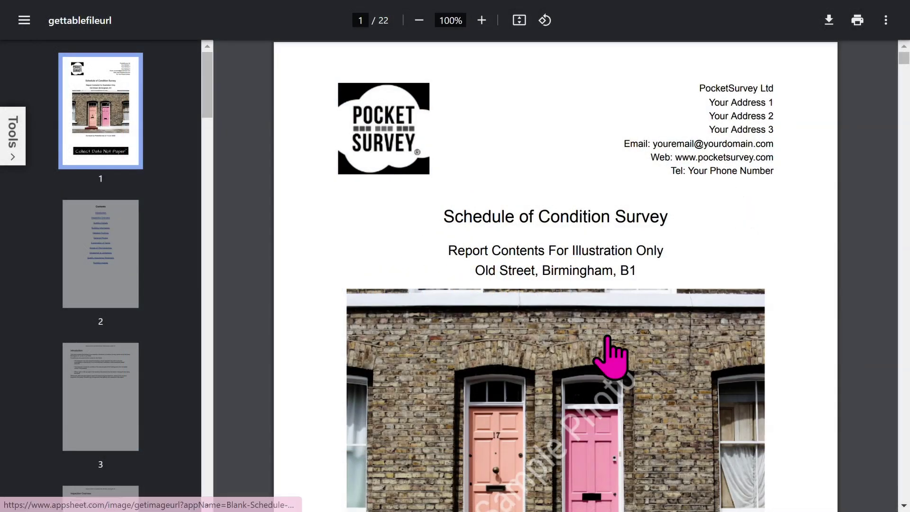
Step: Step through report pages 2 Contents, 3 Introduction and 4 Inspection Overview
{"action": "scroll", "coordinate": [605, 358], "scroll_direction": "down", "scroll_amount": 5}
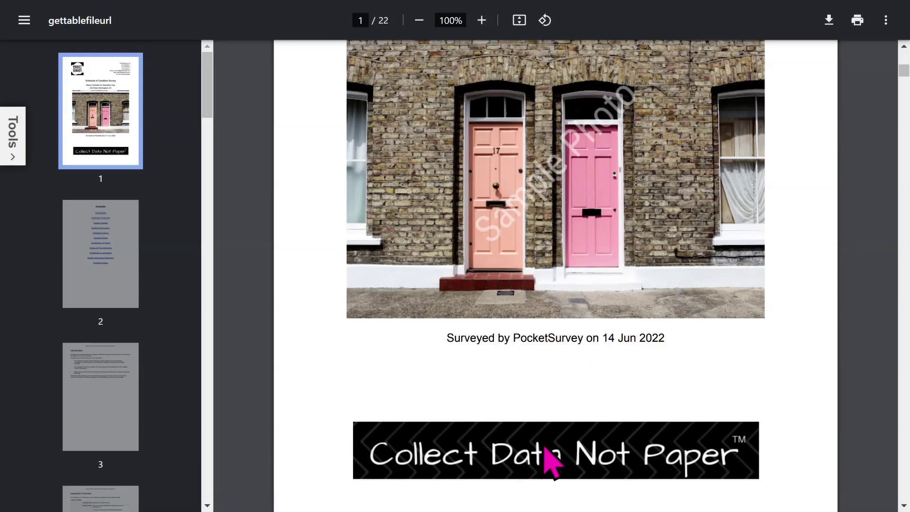
{"action": "scroll", "coordinate": [545, 447], "scroll_direction": "down", "scroll_amount": 5}
{"action": "left_click", "coordinate": [73, 267]}
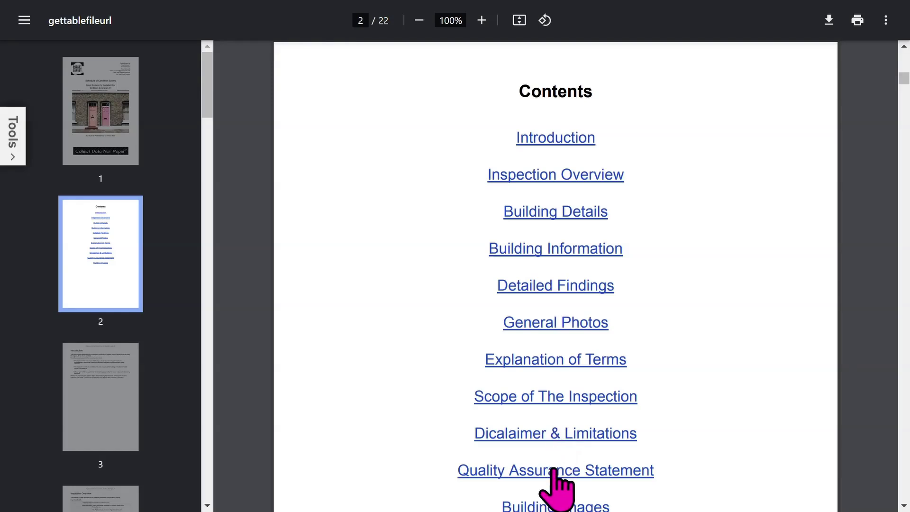
{"action": "scroll", "coordinate": [555, 487], "scroll_direction": "down", "scroll_amount": 2}
{"action": "left_click", "coordinate": [75, 416]}
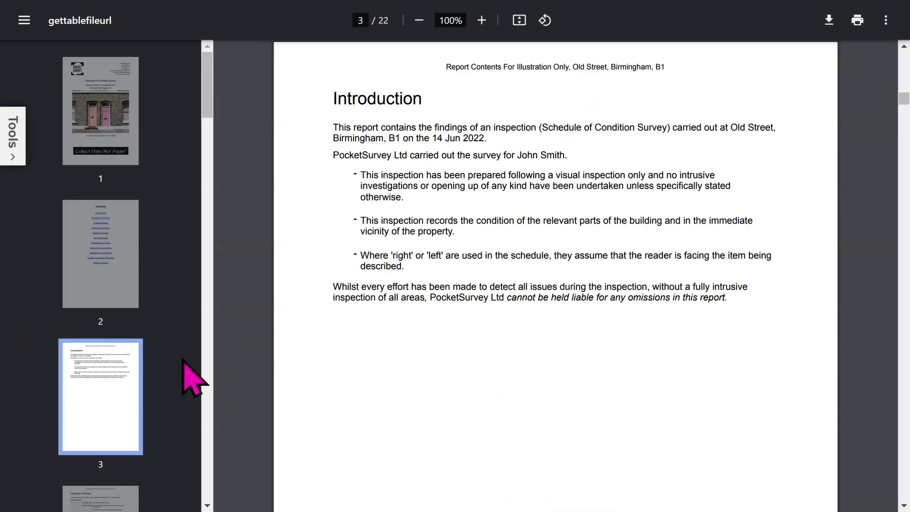
{"action": "scroll", "coordinate": [192, 379], "scroll_direction": "down", "scroll_amount": 7}
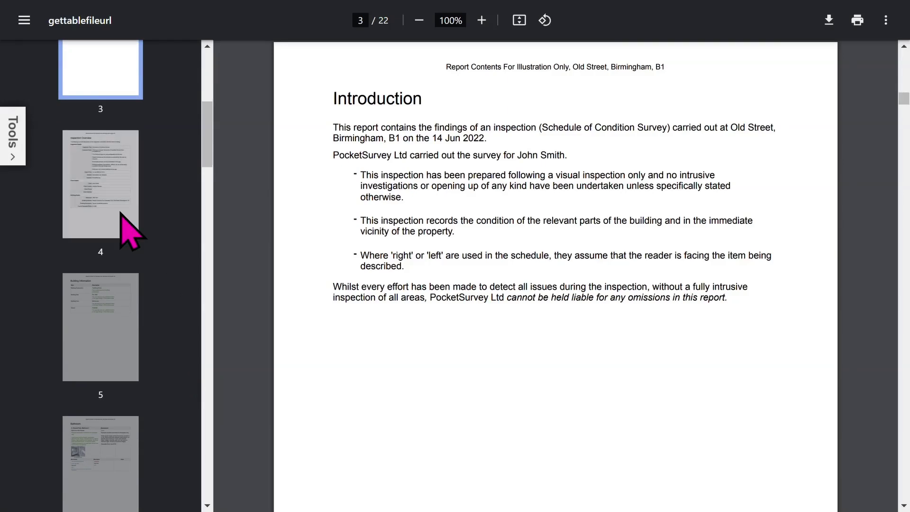
{"action": "left_click", "coordinate": [118, 209]}
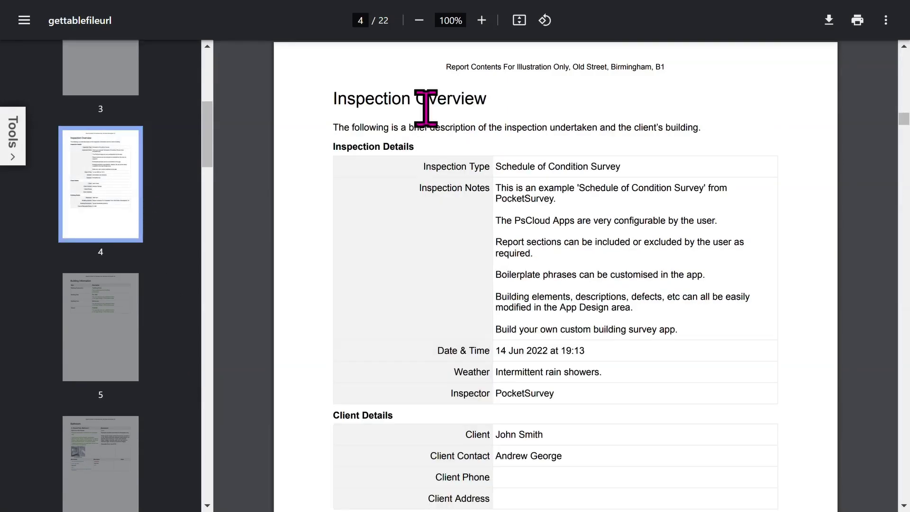
{"action": "scroll", "coordinate": [453, 261], "scroll_direction": "down", "scroll_amount": 5}
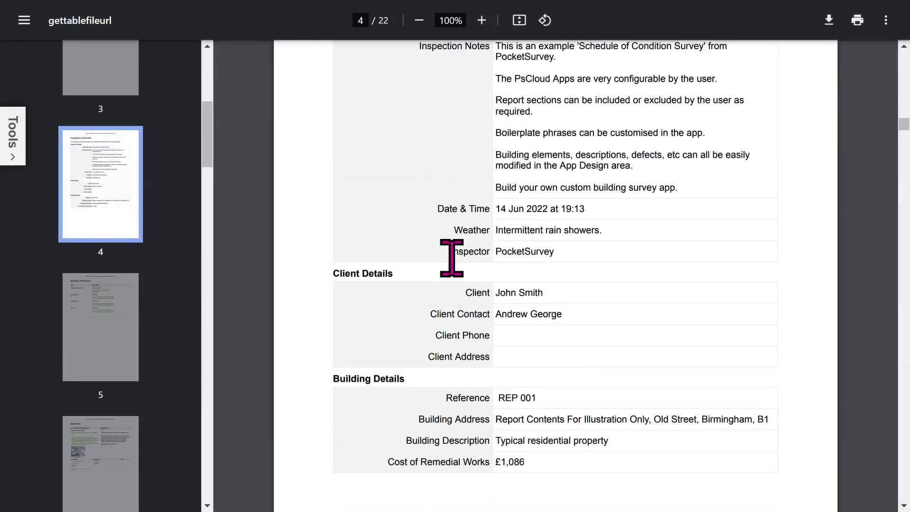
{"action": "scroll", "coordinate": [408, 171], "scroll_direction": "down", "scroll_amount": 1}
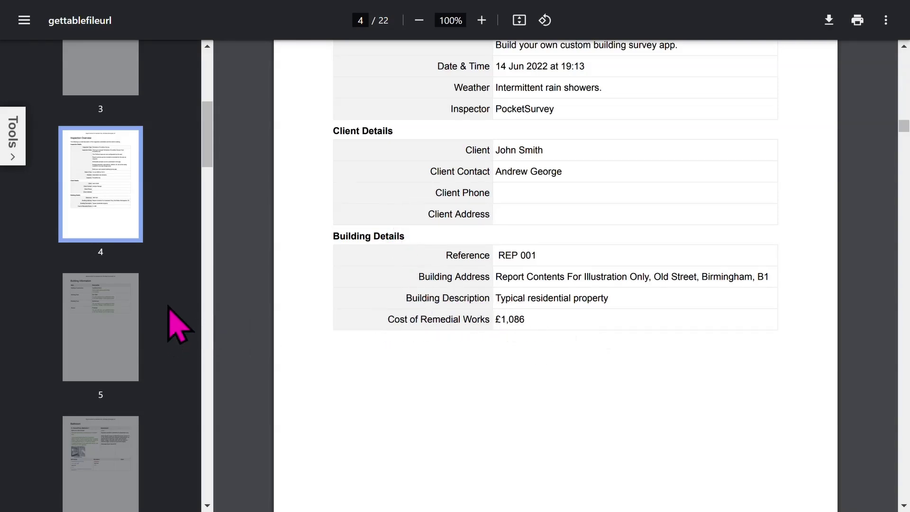
{"action": "scroll", "coordinate": [146, 271], "scroll_direction": "down", "scroll_amount": 2}
{"action": "scroll", "coordinate": [146, 272], "scroll_direction": "down", "scroll_amount": 2}
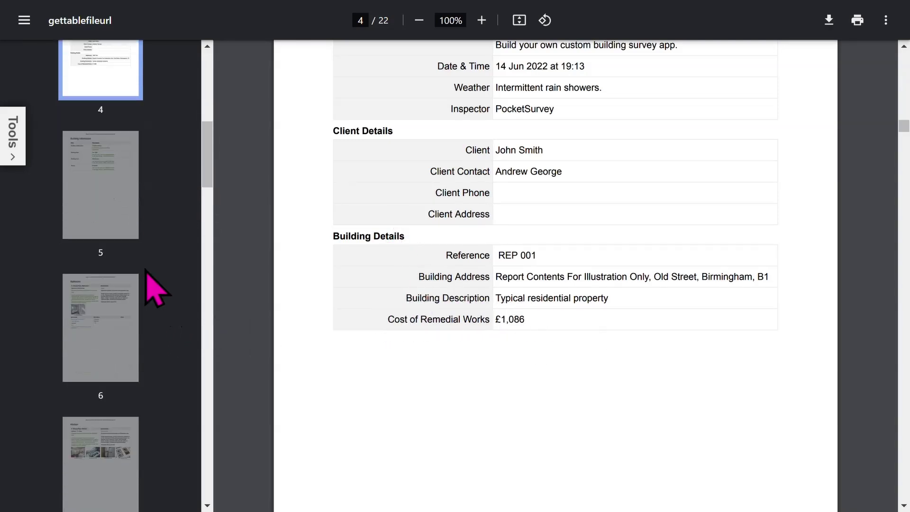
Step: Browse report pages 5 Building Information, 6 Bathroom, 7 Kitchen and 8
{"action": "left_click", "coordinate": [82, 189]}
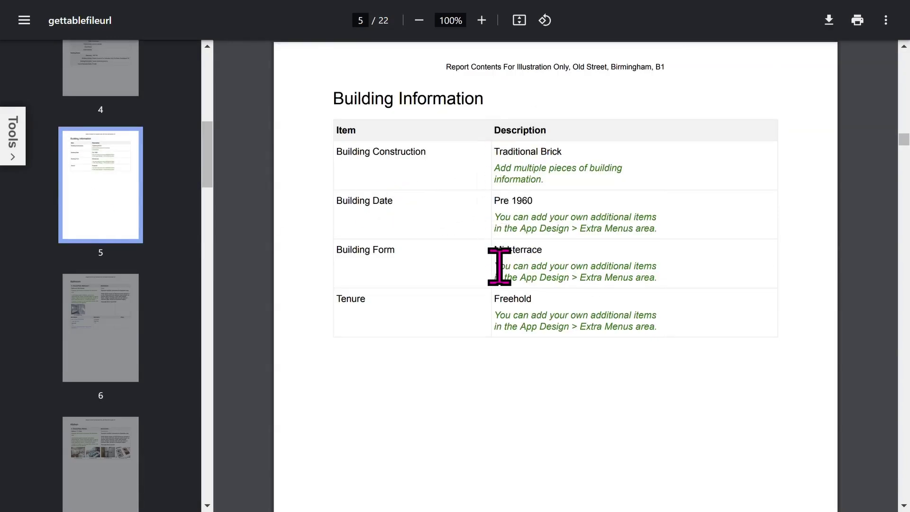
{"action": "scroll", "coordinate": [176, 325], "scroll_direction": "down", "scroll_amount": 5}
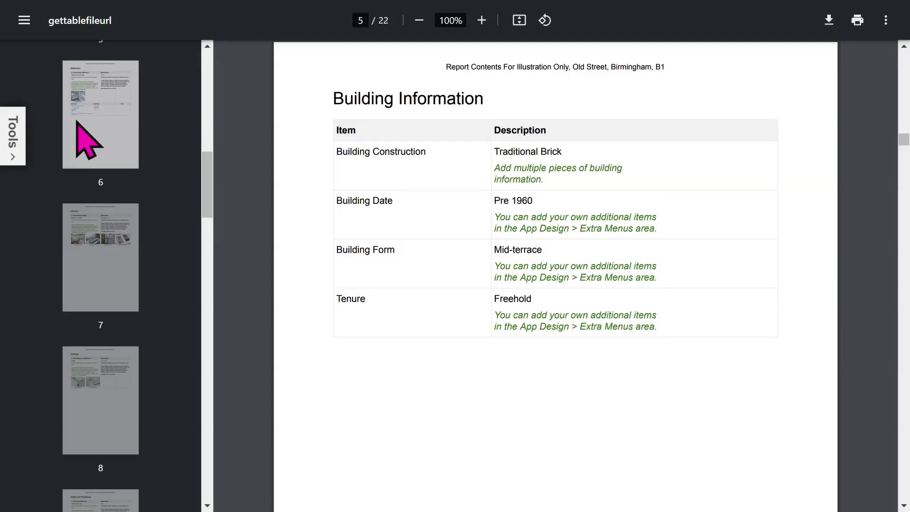
{"action": "left_click", "coordinate": [89, 141]}
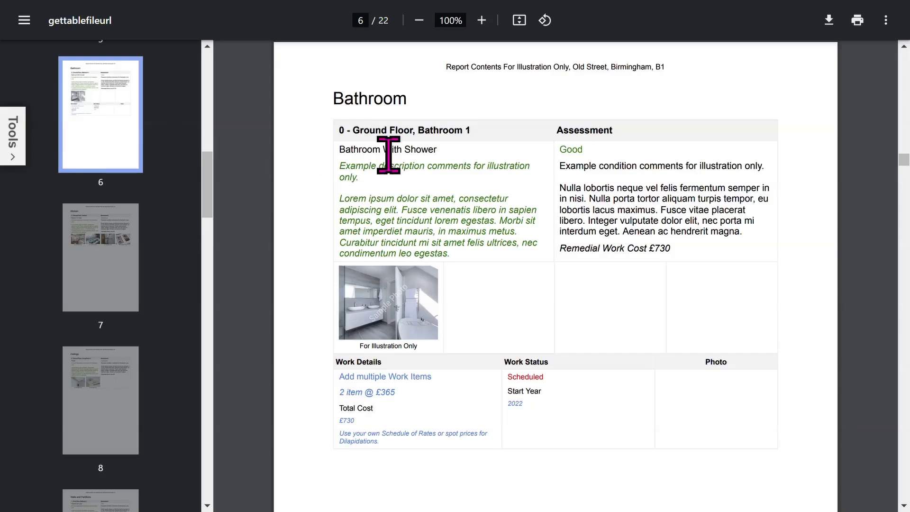
{"action": "left_click", "coordinate": [107, 267]}
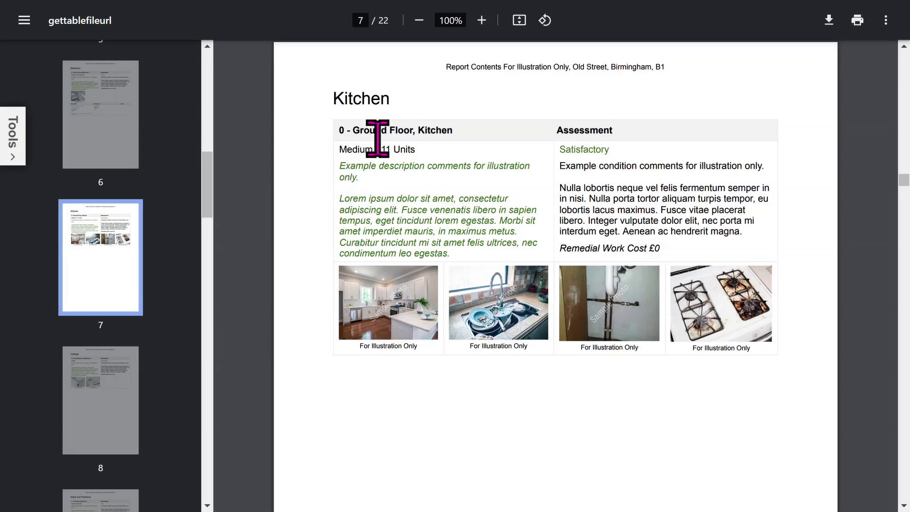
{"action": "left_click", "coordinate": [116, 416]}
Step: Continue to page 11 Fascias and page 12 External Wall Finishes
{"action": "left_click", "coordinate": [114, 330]}
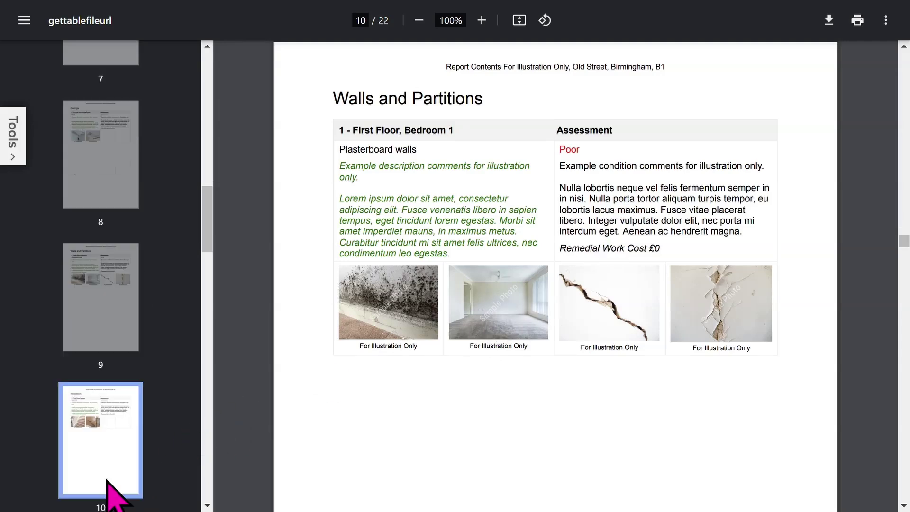
{"action": "scroll", "coordinate": [118, 464], "scroll_direction": "down", "scroll_amount": 3}
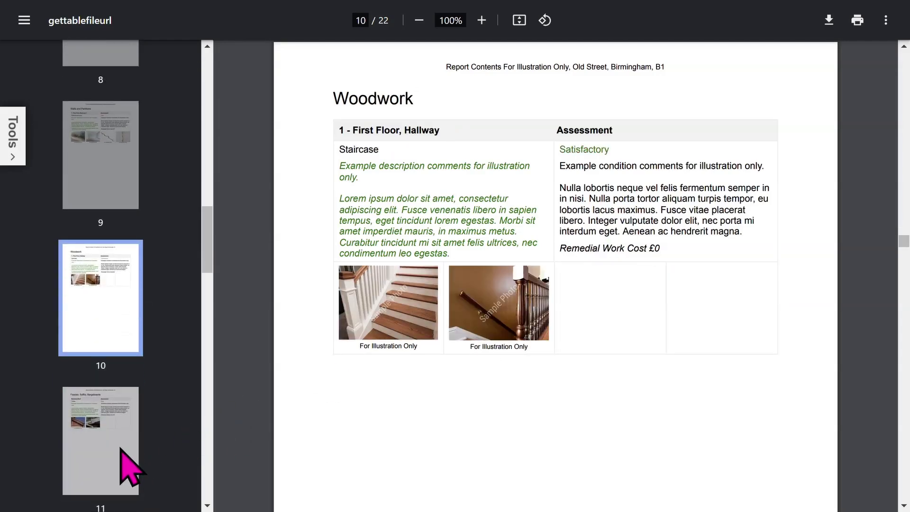
{"action": "left_click", "coordinate": [127, 466]}
{"action": "key", "text": "Right"}
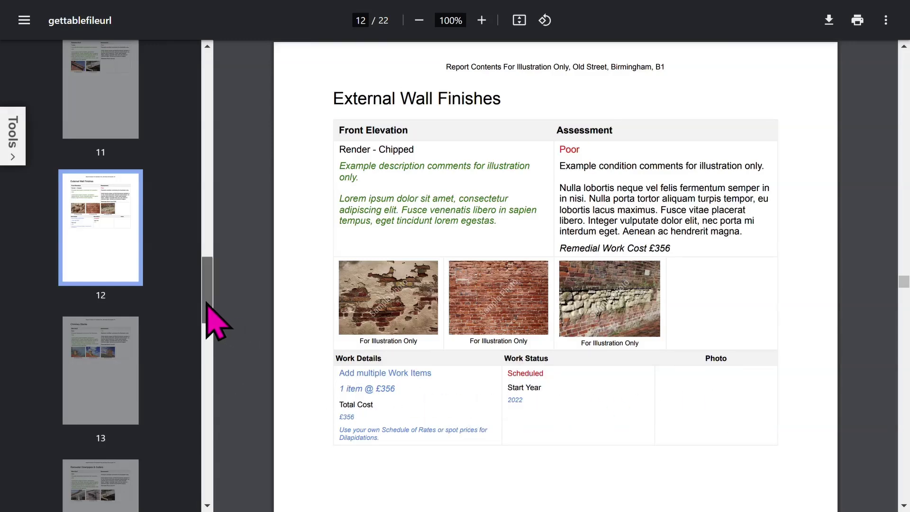
{"action": "left_click_drag", "start_coordinate": [208, 306], "coordinate": [208, 341]}
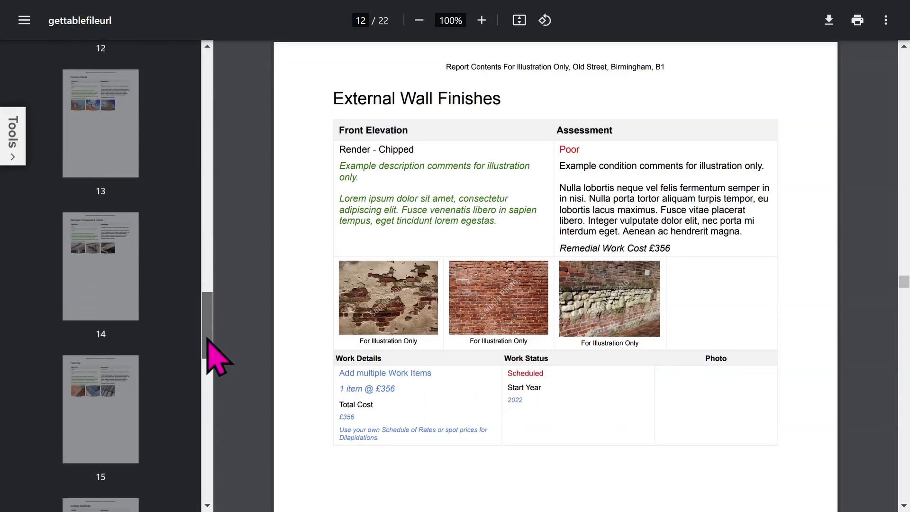
Step: View report pages 14 and 15, General Photos and Explanation of Terms
{"action": "left_click", "coordinate": [121, 303]}
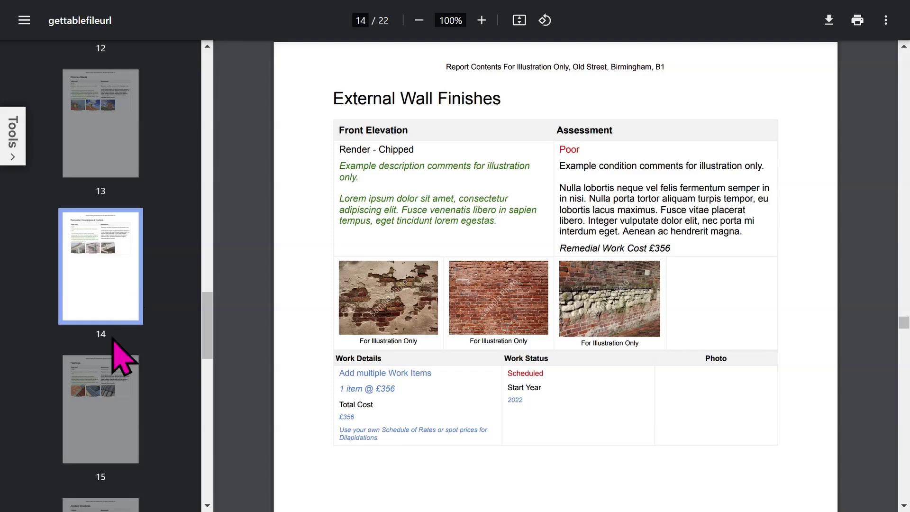
{"action": "left_click", "coordinate": [121, 362]}
{"action": "scroll", "coordinate": [178, 408], "scroll_direction": "down", "scroll_amount": 8}
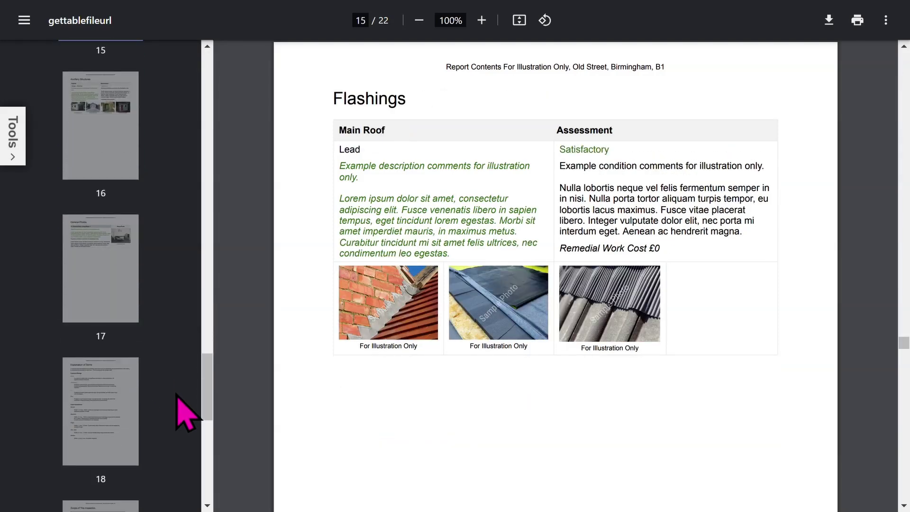
{"action": "left_click", "coordinate": [114, 291]}
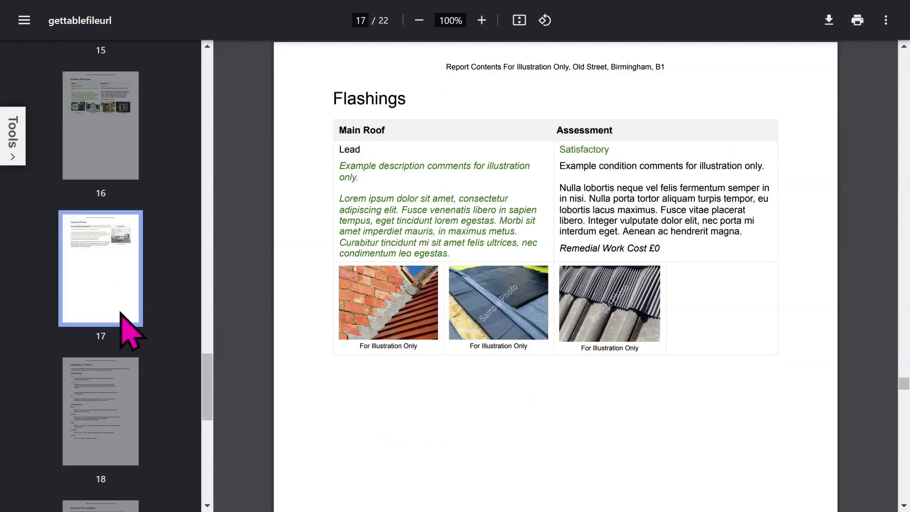
{"action": "left_click", "coordinate": [112, 392]}
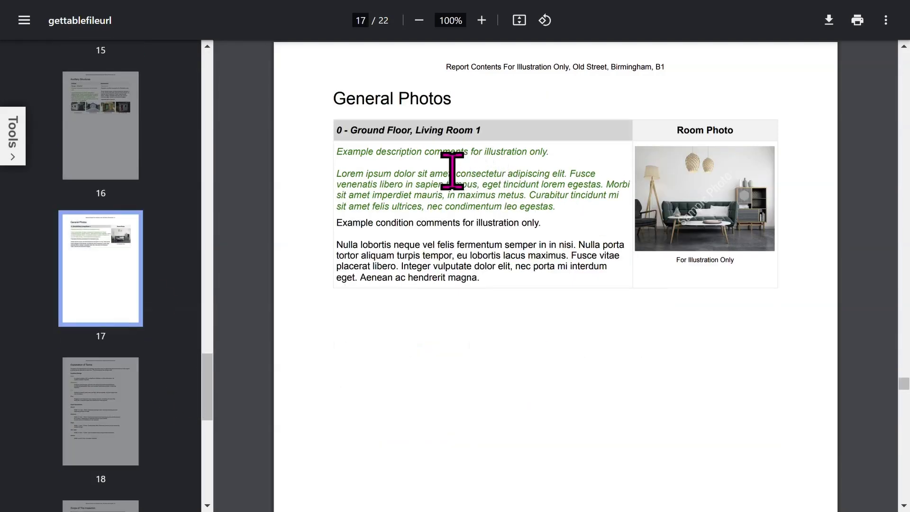
{"action": "left_click", "coordinate": [122, 447]}
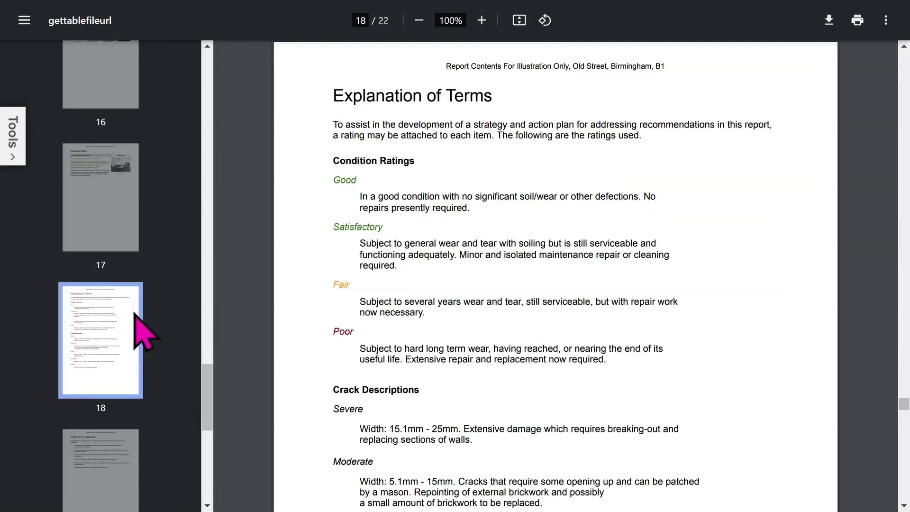
Step: Read Scope, Disclaimer, Quality Assurance and final Building Image pages, then return to Buildings
{"action": "left_click", "coordinate": [90, 275]}
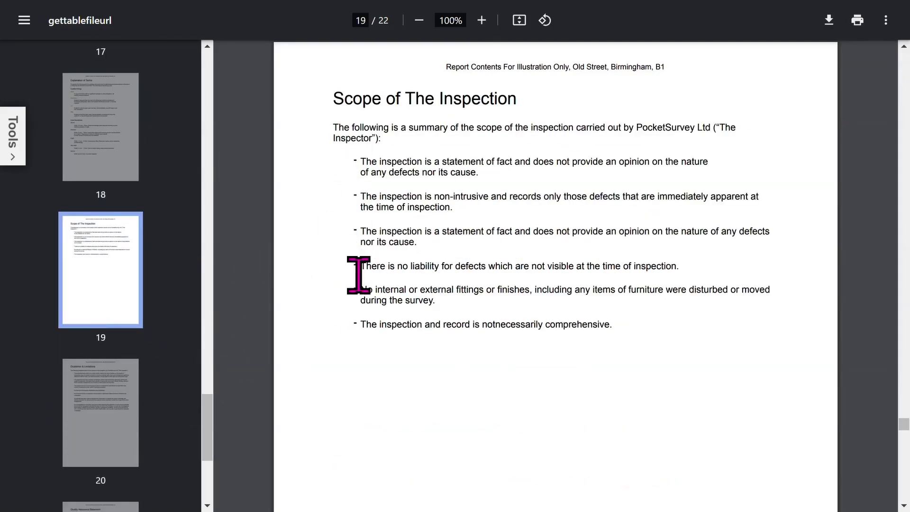
{"action": "left_click", "coordinate": [92, 376]}
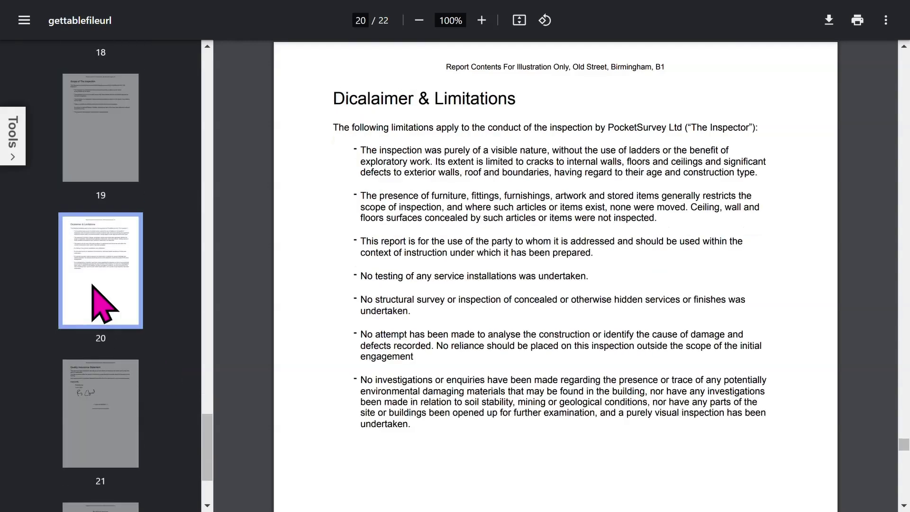
{"action": "scroll", "coordinate": [161, 288], "scroll_direction": "down", "scroll_amount": 3}
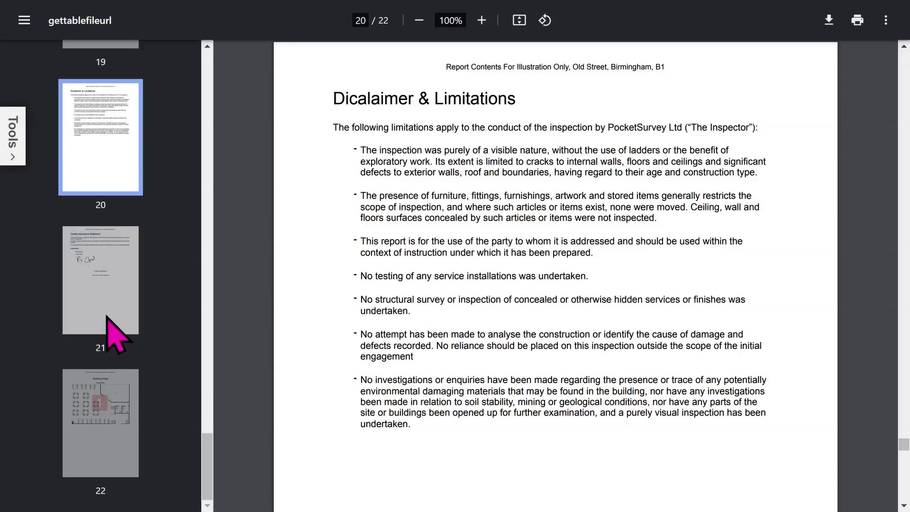
{"action": "left_click", "coordinate": [116, 334]}
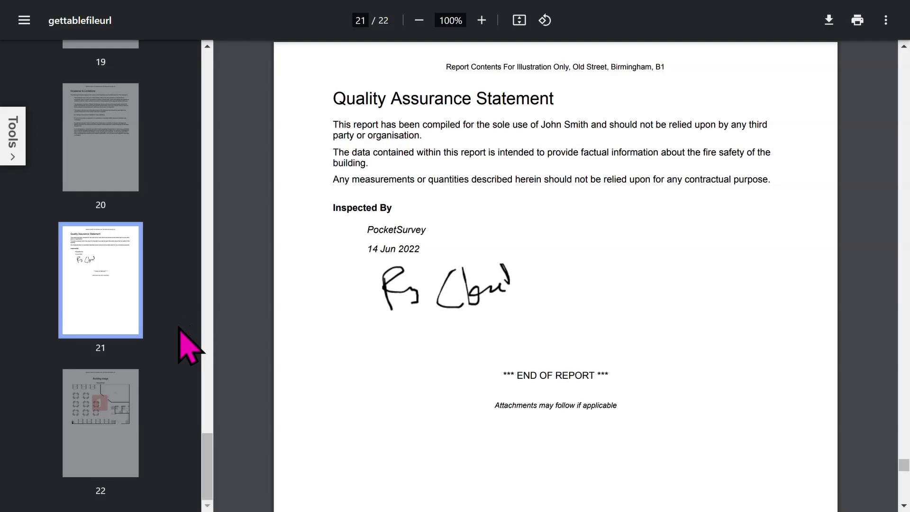
{"action": "left_click", "coordinate": [108, 452]}
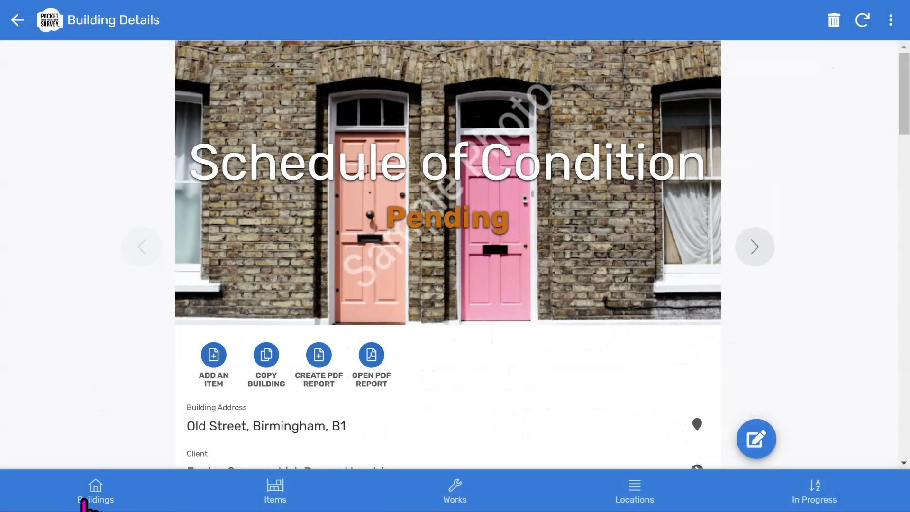
{"action": "left_click", "coordinate": [84, 502]}
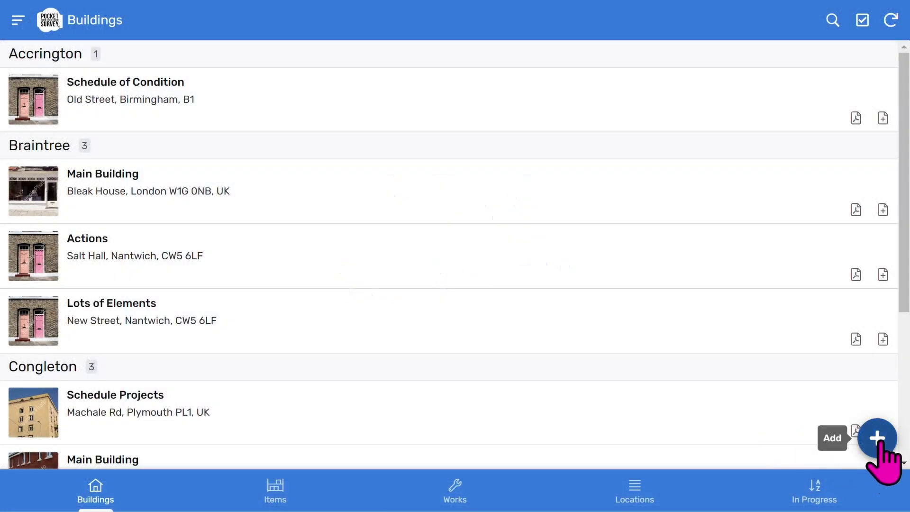
Step: Start a new building and begin creating a new client record for it
{"action": "left_click", "coordinate": [878, 438]}
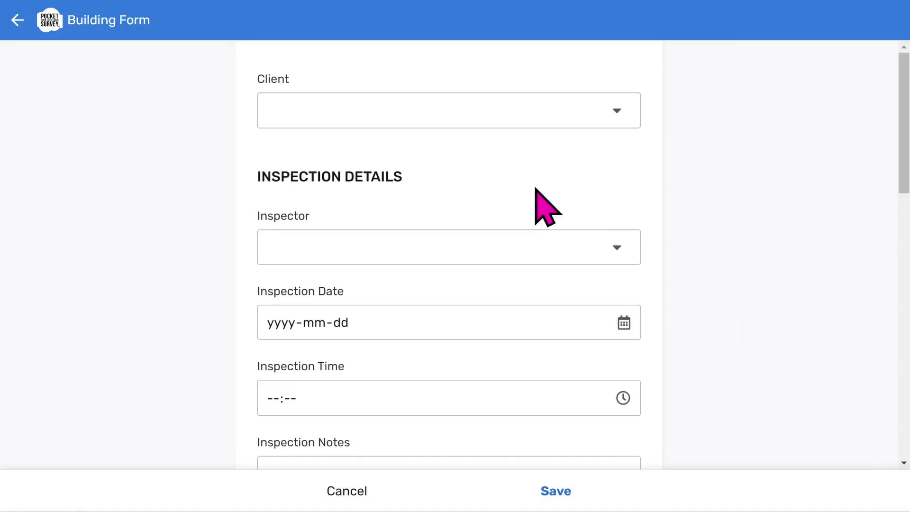
{"action": "scroll", "coordinate": [535, 199], "scroll_direction": "down", "scroll_amount": 10}
{"action": "scroll", "coordinate": [533, 193], "scroll_direction": "up", "scroll_amount": 10}
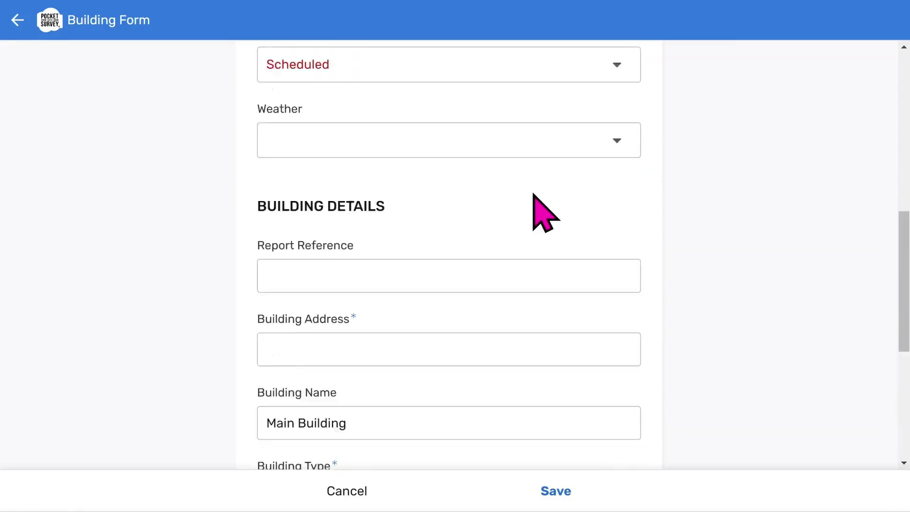
{"action": "left_click", "coordinate": [515, 106]}
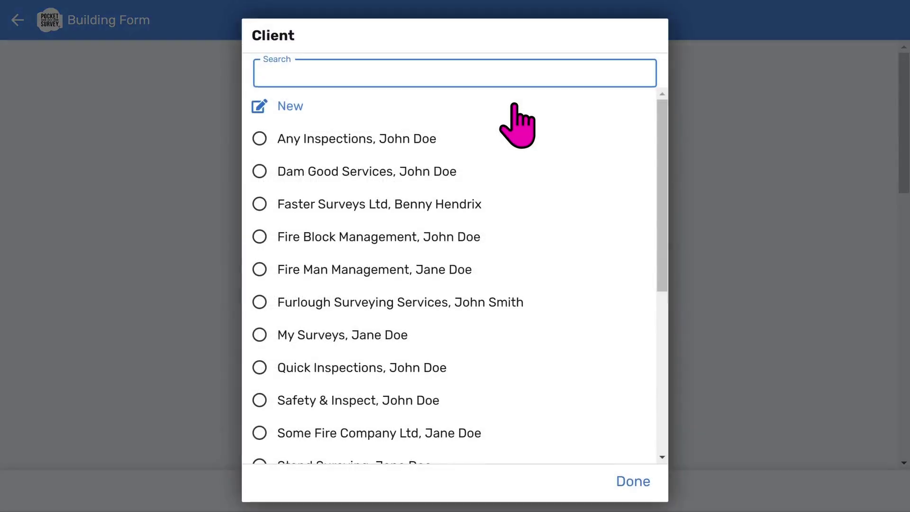
{"action": "left_click", "coordinate": [292, 107]}
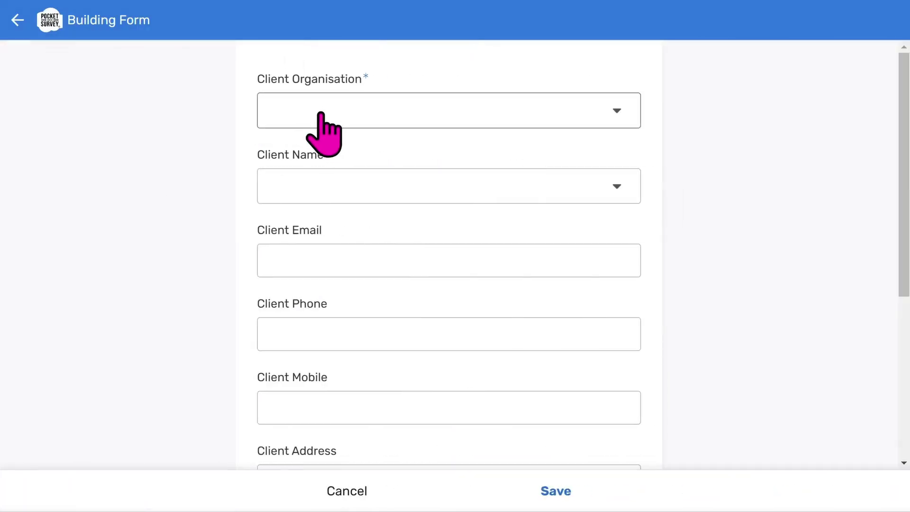
Step: Set the client's organisation to 'My CLient', choose a contact name, and save
{"action": "left_click", "coordinate": [315, 116]}
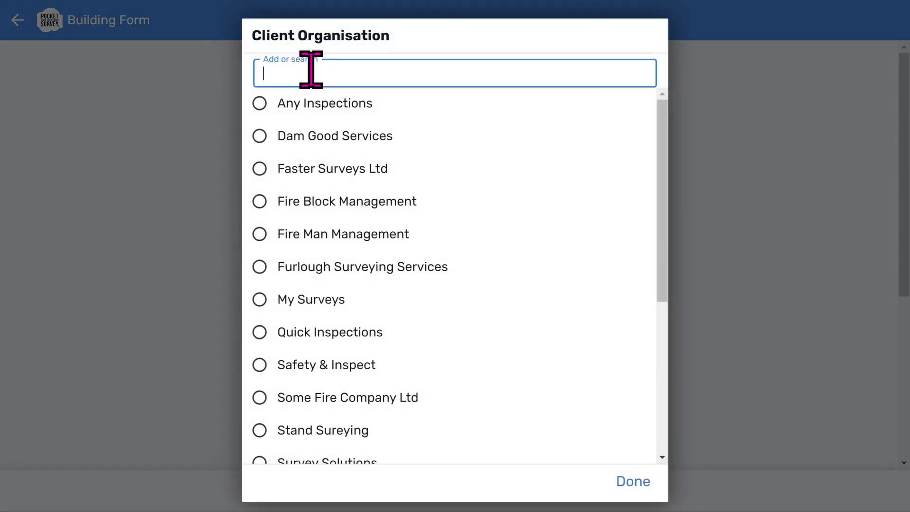
{"action": "type", "text": "My CL"}
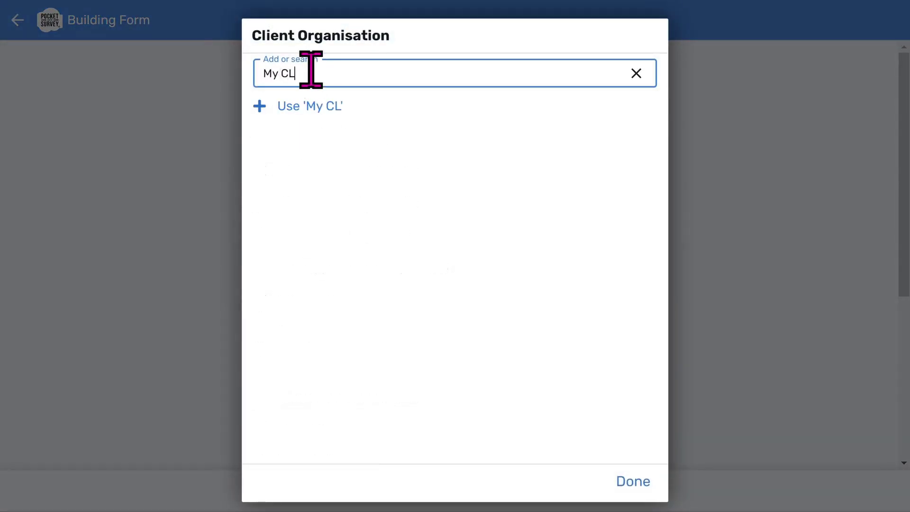
{"action": "type", "text": "ient"}
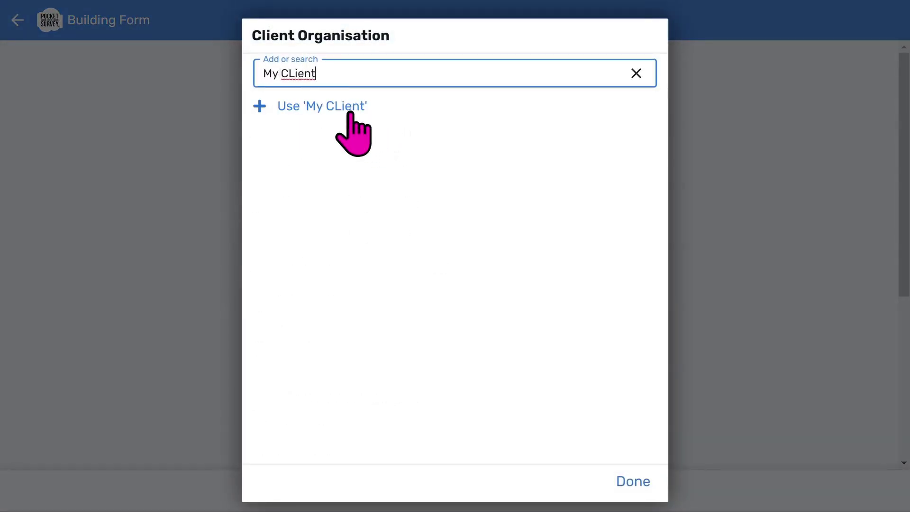
{"action": "left_click", "coordinate": [353, 109]}
{"action": "left_click", "coordinate": [352, 182]}
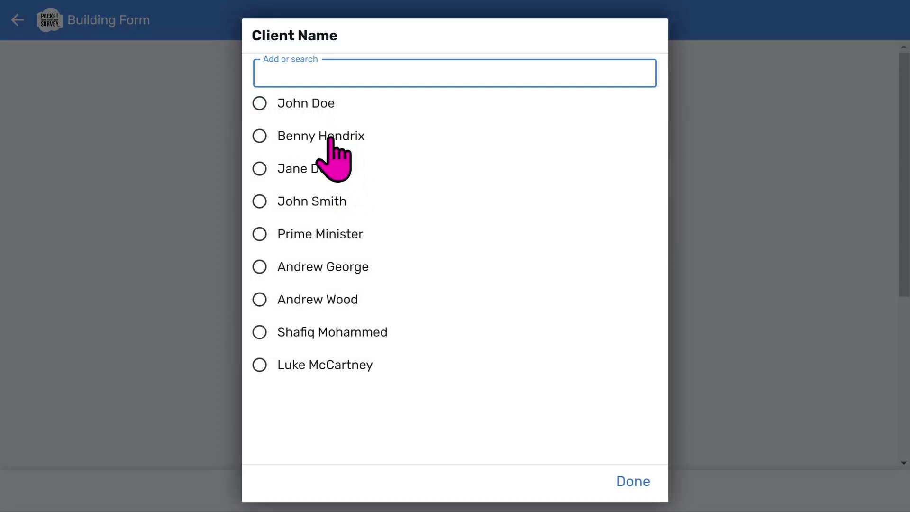
{"action": "left_click", "coordinate": [334, 137]}
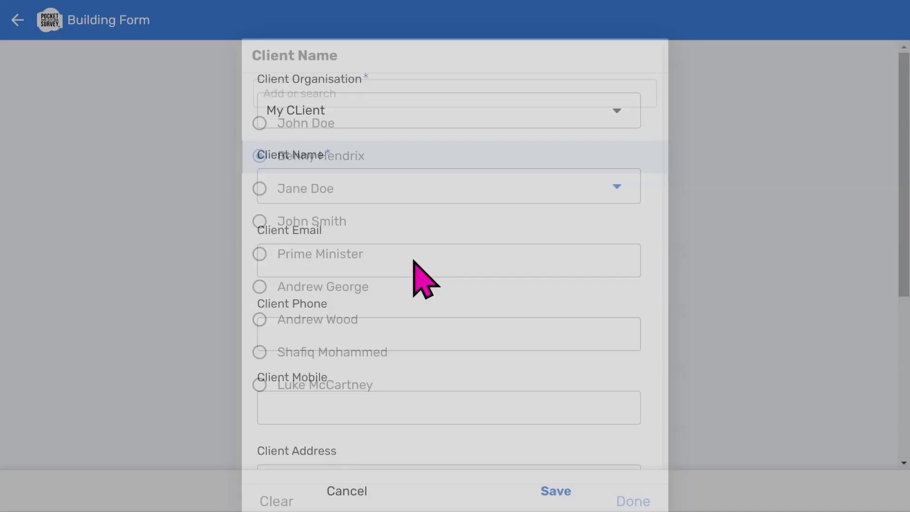
{"action": "scroll", "coordinate": [430, 273], "scroll_direction": "down", "scroll_amount": 5}
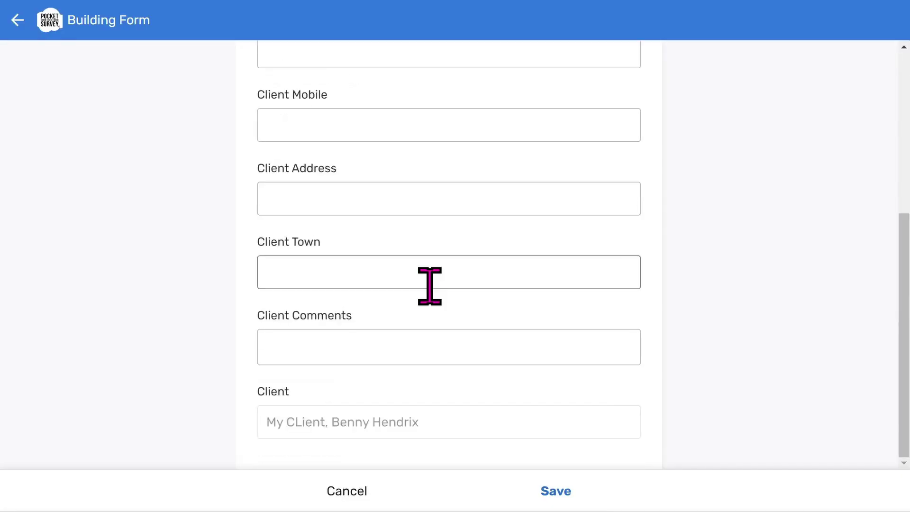
{"action": "left_click", "coordinate": [557, 492]}
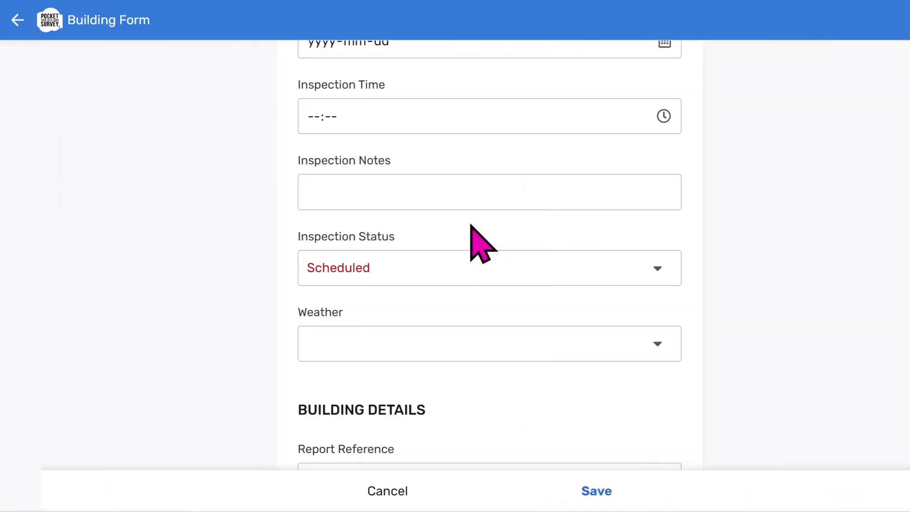
{"action": "scroll", "coordinate": [426, 142], "scroll_direction": "up", "scroll_amount": 4}
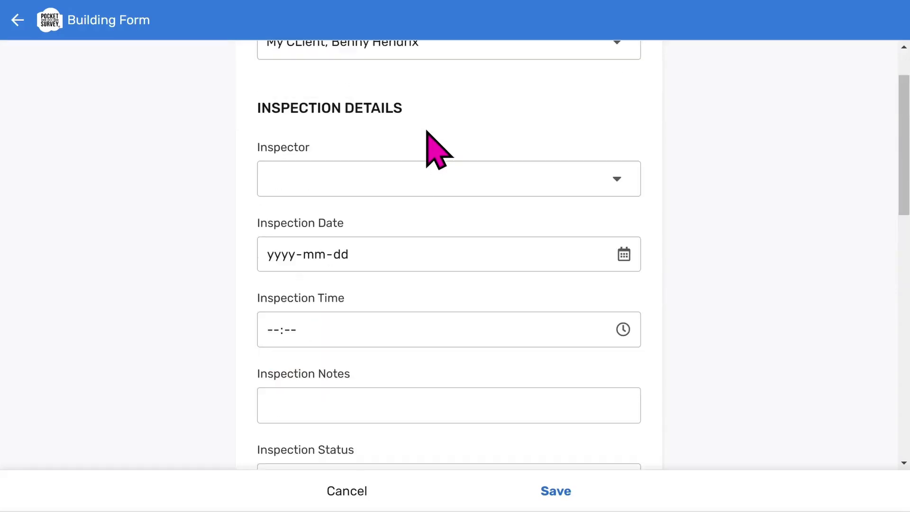
Step: Assign the PocketSurvey inspector and set the inspection date to today at 13:56
{"action": "left_click", "coordinate": [371, 173]}
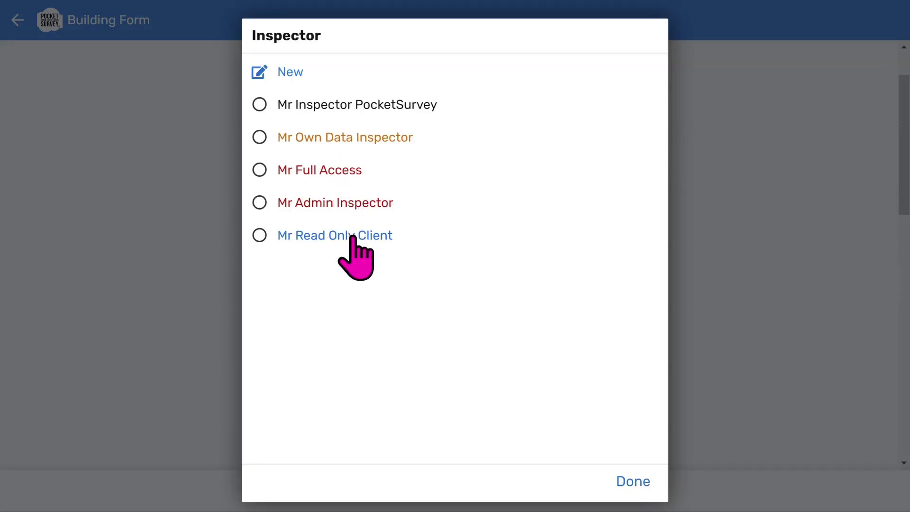
{"action": "left_click", "coordinate": [345, 105]}
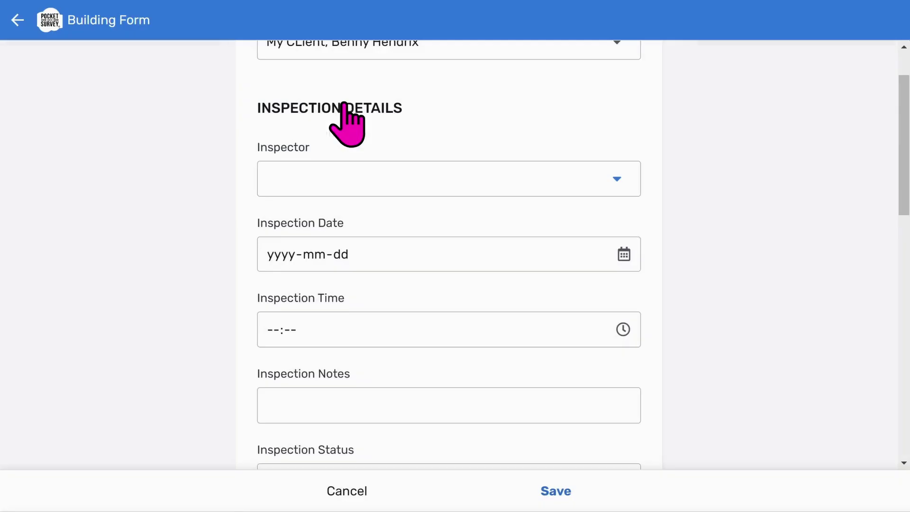
{"action": "left_click", "coordinate": [622, 256]}
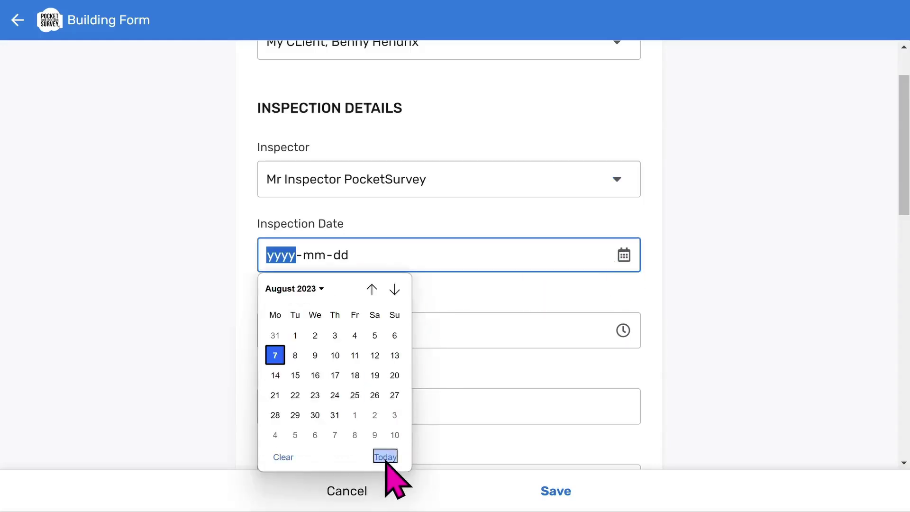
{"action": "left_click", "coordinate": [385, 457]}
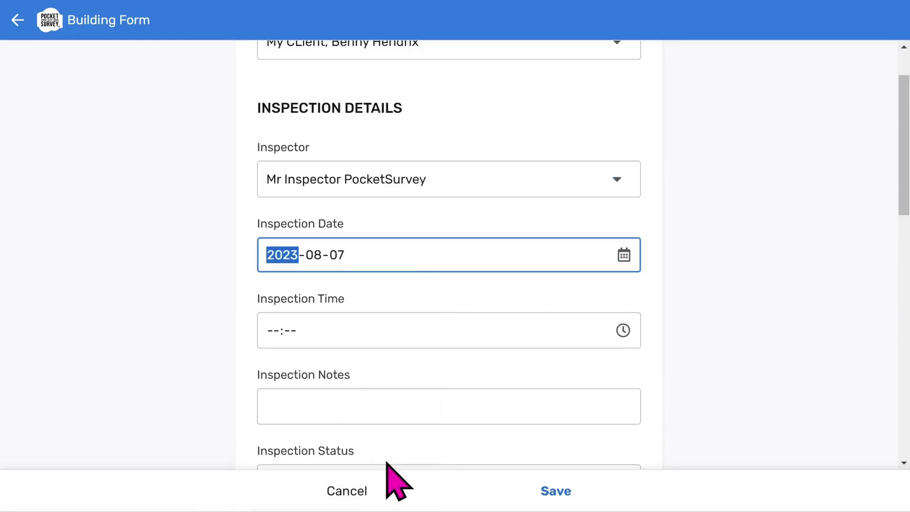
{"action": "left_click", "coordinate": [623, 330]}
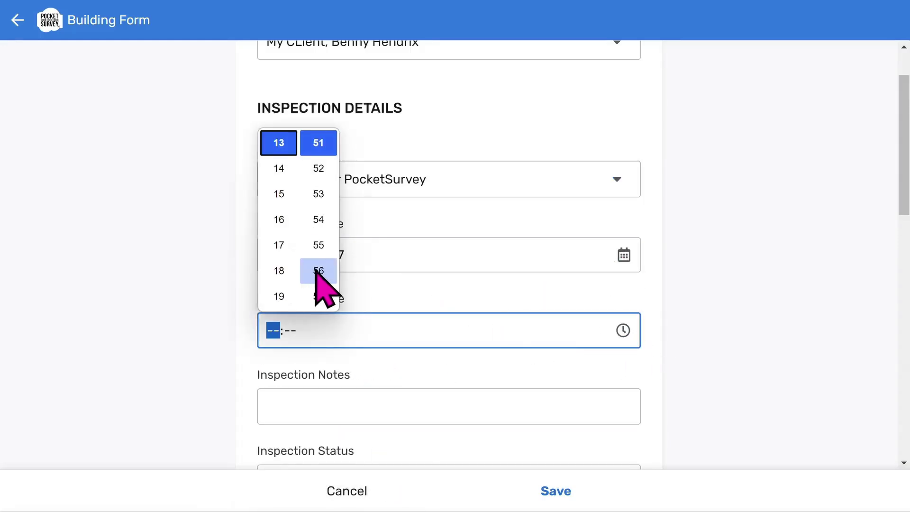
{"action": "left_click", "coordinate": [319, 271]}
{"action": "left_click", "coordinate": [382, 406]}
{"action": "scroll", "coordinate": [381, 407], "scroll_direction": "down", "scroll_amount": 5}
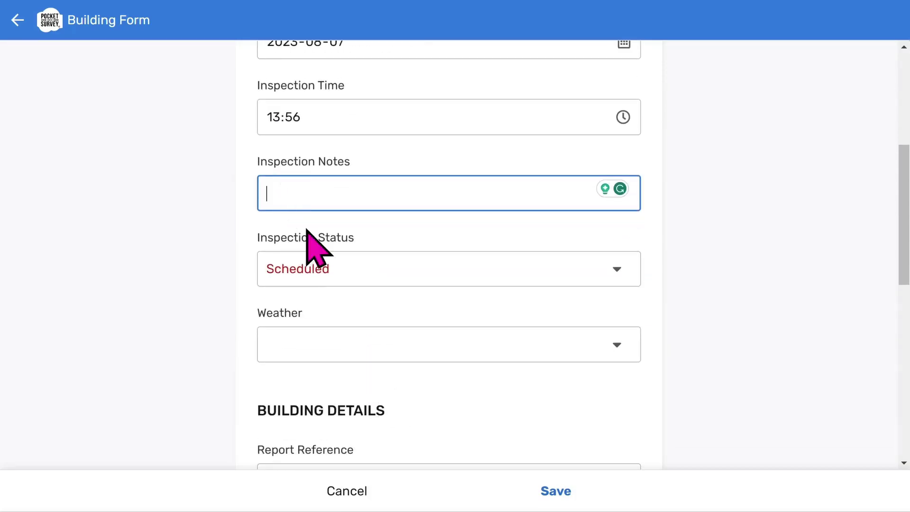
Step: Set Inspection Status to Started and Weather to Dry and sunny
{"action": "left_click", "coordinate": [323, 272]}
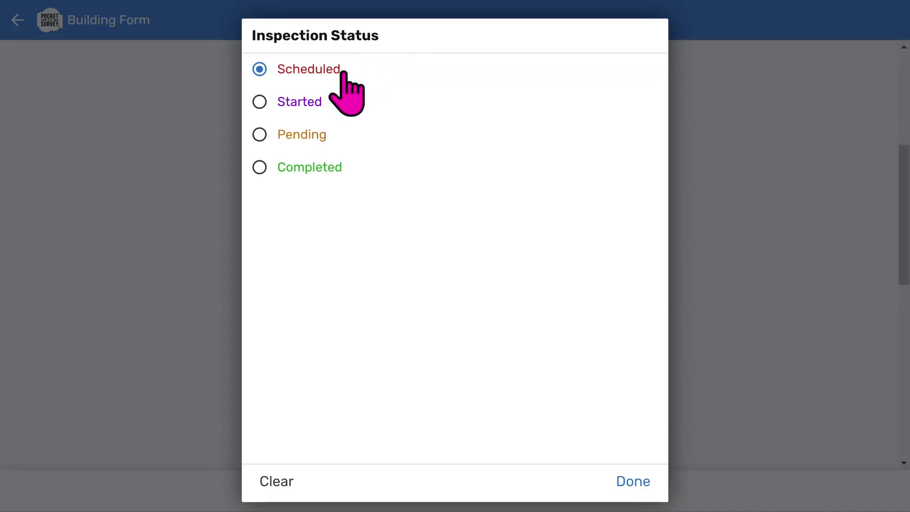
{"action": "left_click", "coordinate": [319, 101]}
{"action": "scroll", "coordinate": [755, 299], "scroll_direction": "down", "scroll_amount": 1}
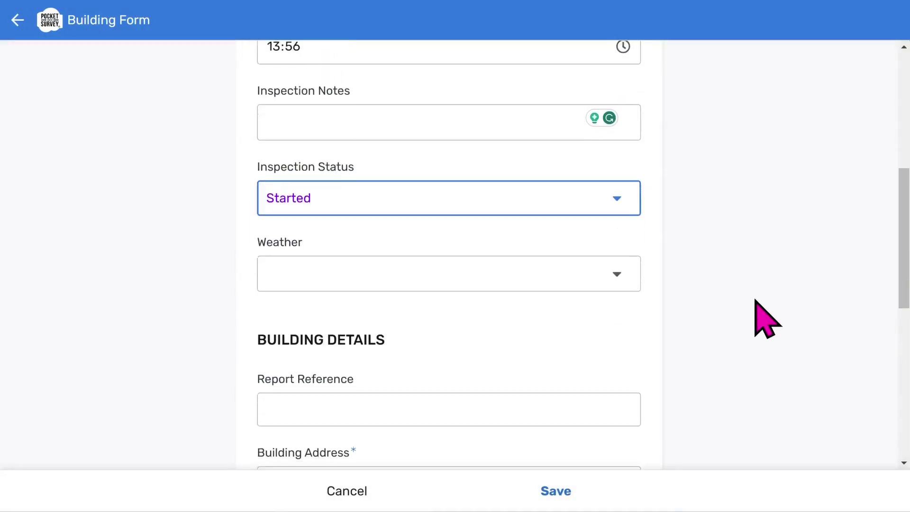
{"action": "scroll", "coordinate": [754, 299], "scroll_direction": "down", "scroll_amount": 1}
{"action": "left_click", "coordinate": [579, 209]}
{"action": "left_click", "coordinate": [366, 146]}
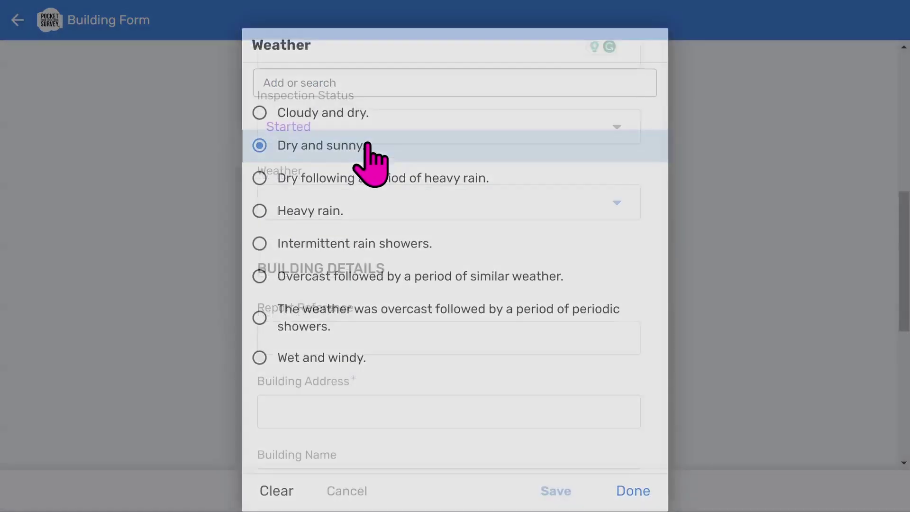
{"action": "scroll", "coordinate": [463, 280], "scroll_direction": "down", "scroll_amount": 3}
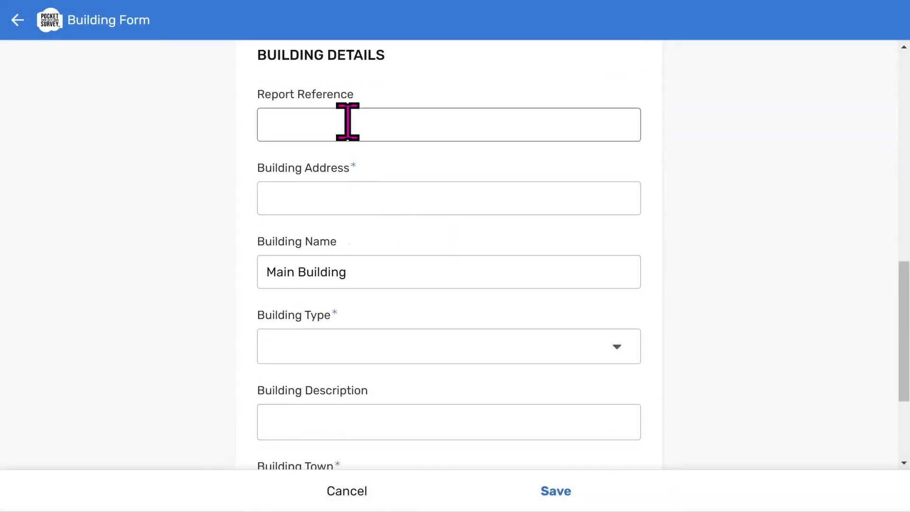
Step: Enter report reference 12345 and the suggested address for '10 Downing'
{"action": "left_click", "coordinate": [347, 122]}
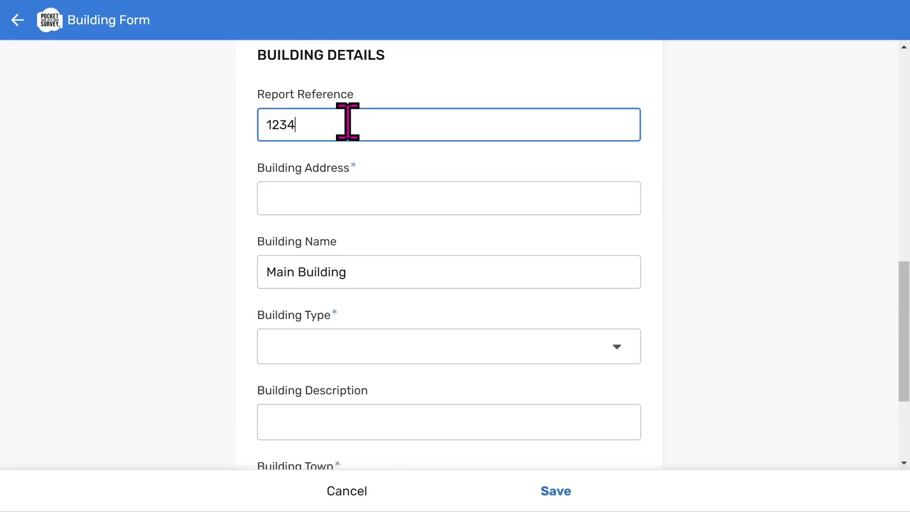
{"action": "left_click", "coordinate": [341, 195]}
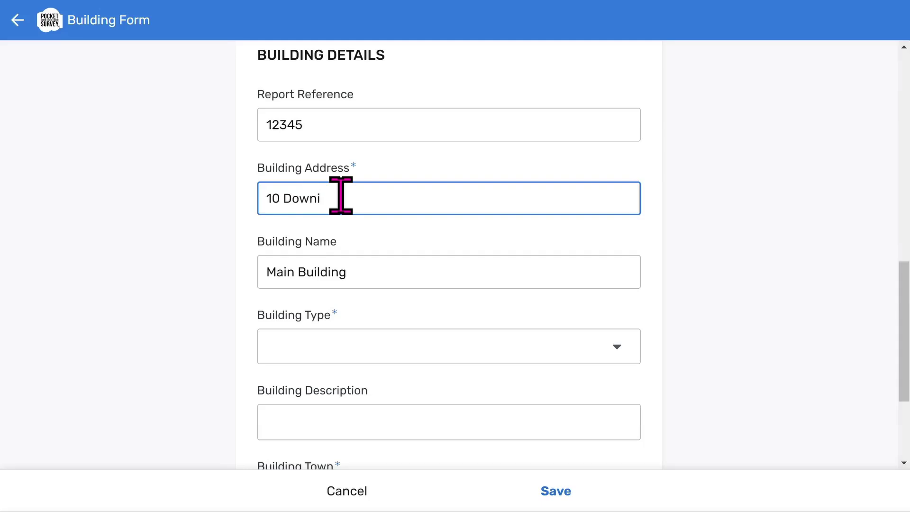
{"action": "type", "text": "10 Downing"}
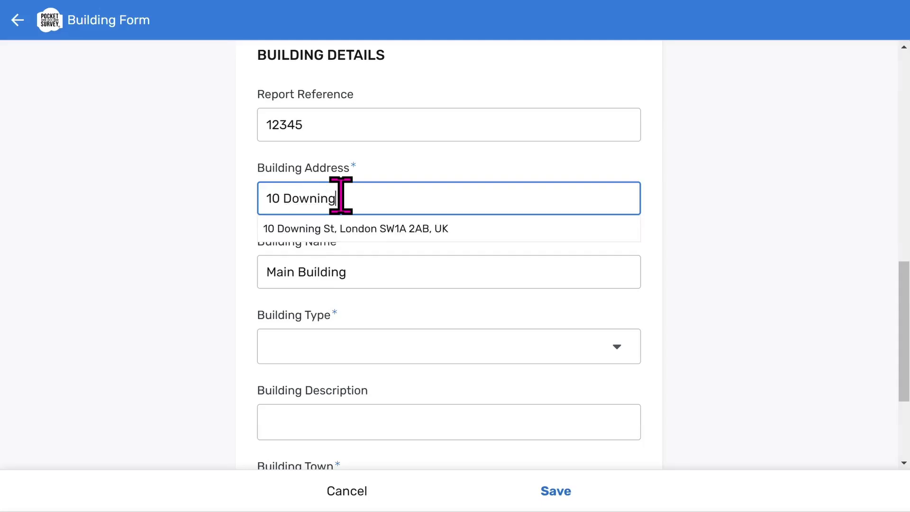
{"action": "left_click", "coordinate": [370, 229]}
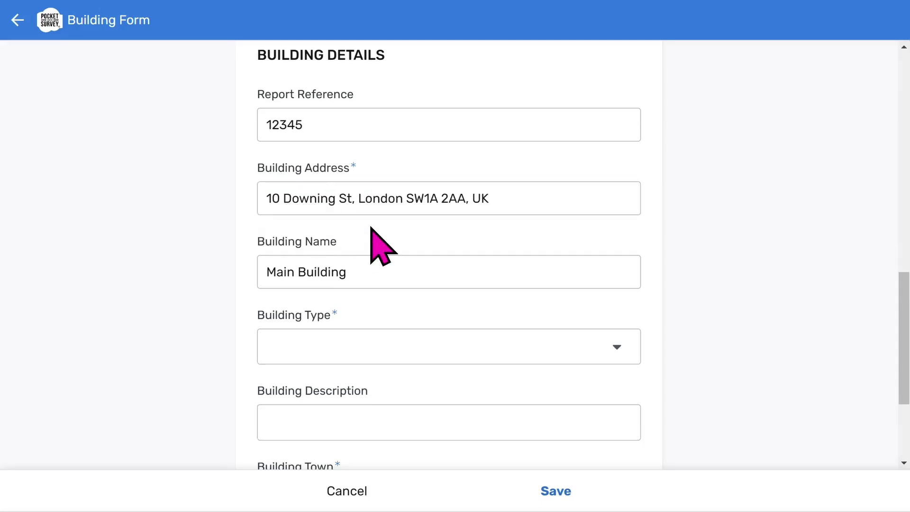
{"action": "scroll", "coordinate": [496, 233], "scroll_direction": "down", "scroll_amount": 2}
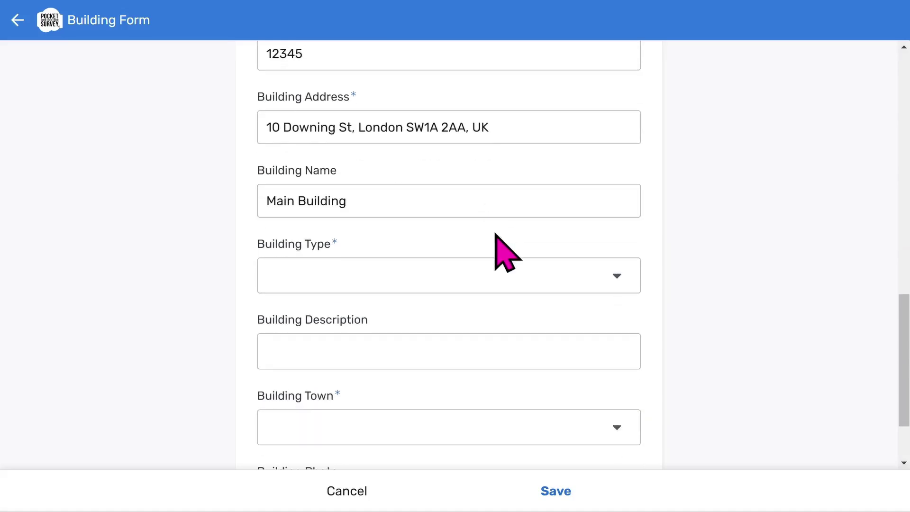
{"action": "left_click_drag", "start_coordinate": [400, 201], "coordinate": [246, 208]}
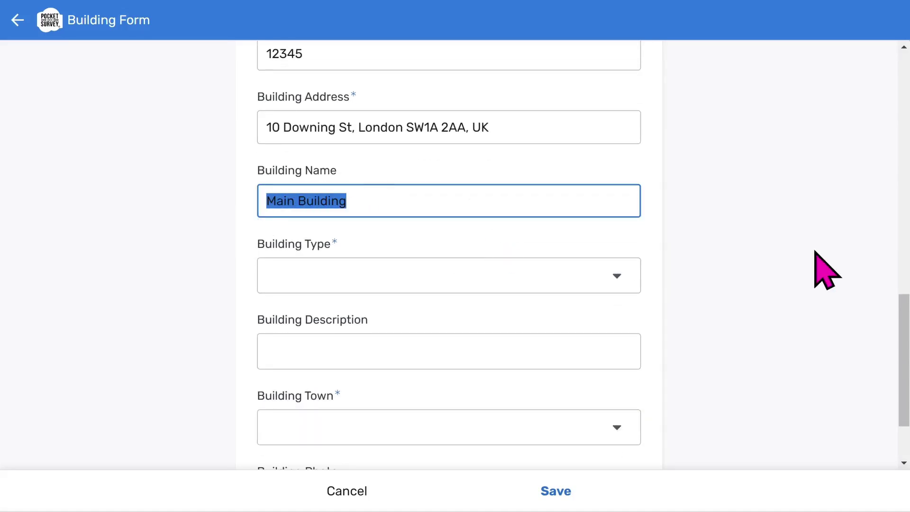
Step: Choose Detached House as the building type and Accrington as the building town
{"action": "scroll", "coordinate": [646, 204], "scroll_direction": "down", "scroll_amount": 2}
{"action": "left_click", "coordinate": [615, 204]}
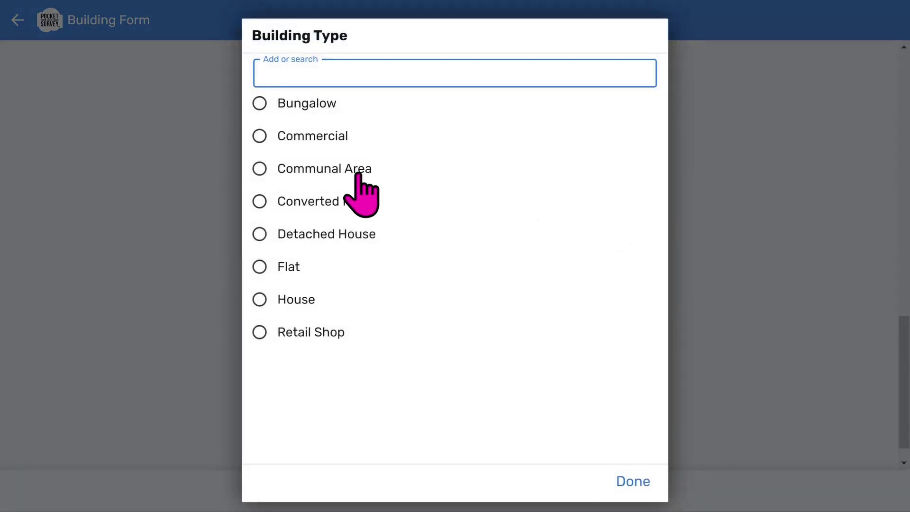
{"action": "left_click", "coordinate": [322, 234]}
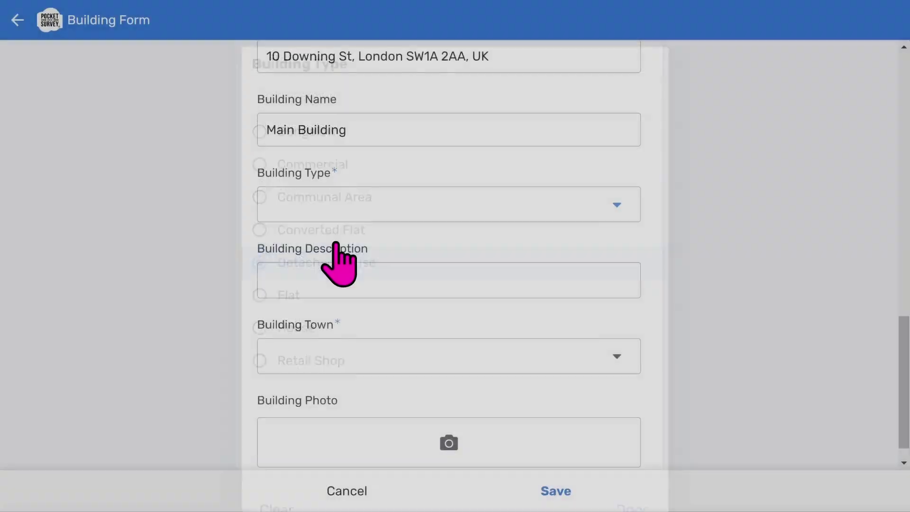
{"action": "left_click", "coordinate": [341, 280]}
{"action": "scroll", "coordinate": [400, 308], "scroll_direction": "down", "scroll_amount": 1}
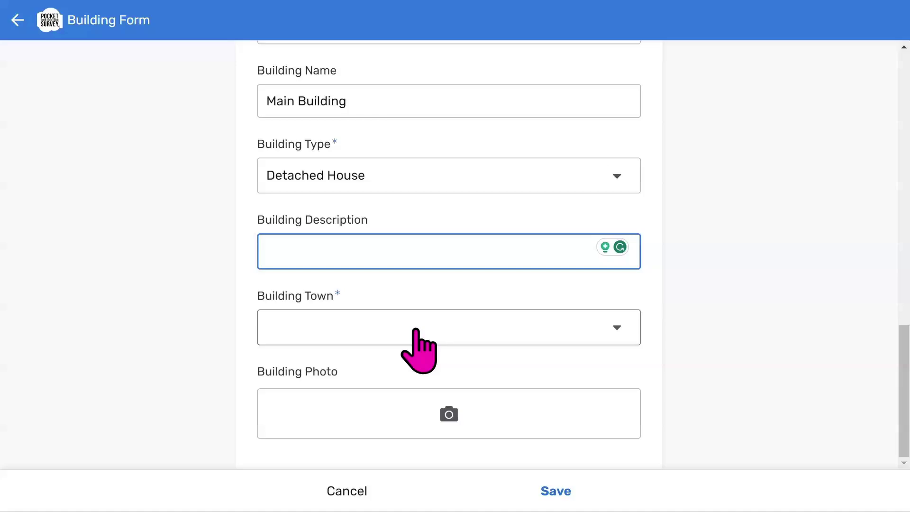
{"action": "left_click", "coordinate": [416, 331]}
{"action": "left_click", "coordinate": [292, 102]}
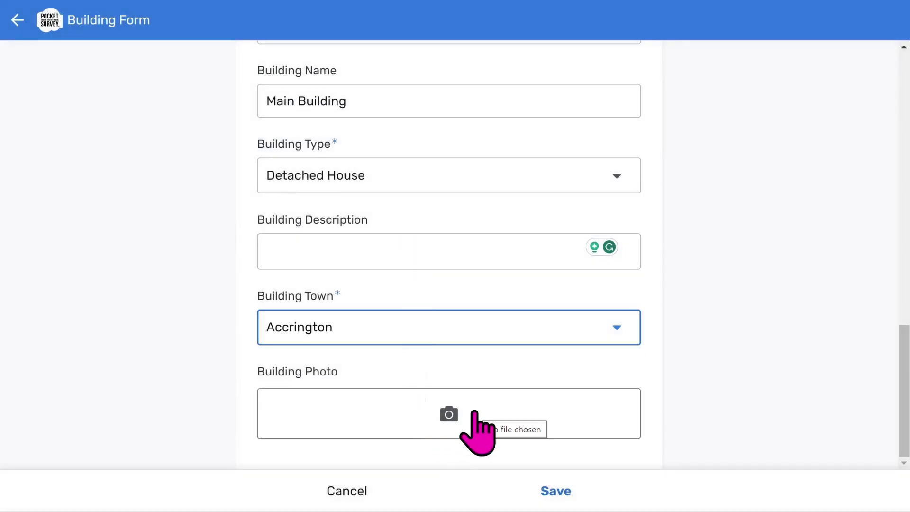
Step: Attach Downing Street.jpg as the Building Photo
{"action": "left_click", "coordinate": [448, 416]}
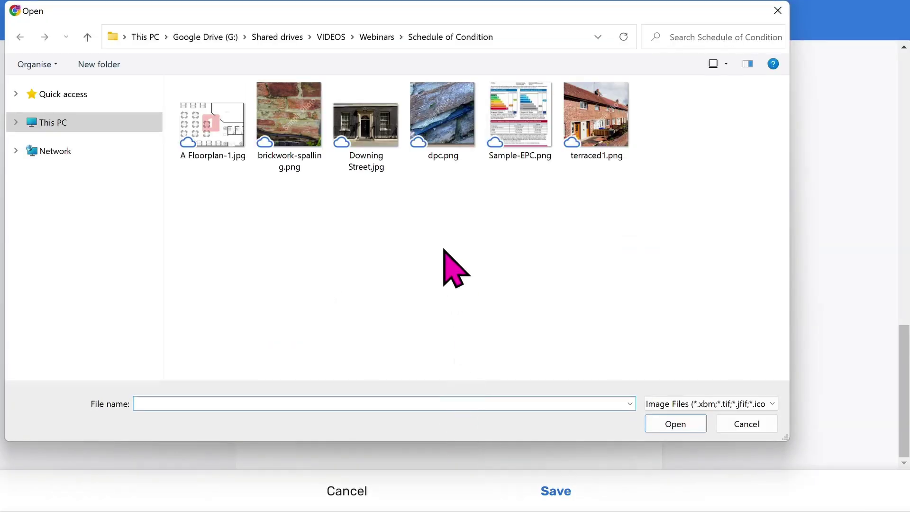
{"action": "left_click", "coordinate": [369, 136]}
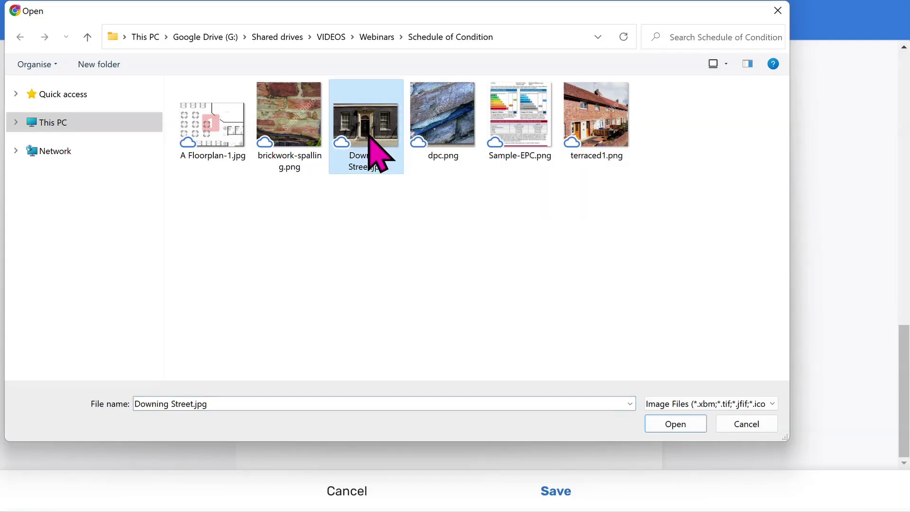
{"action": "left_click", "coordinate": [675, 423]}
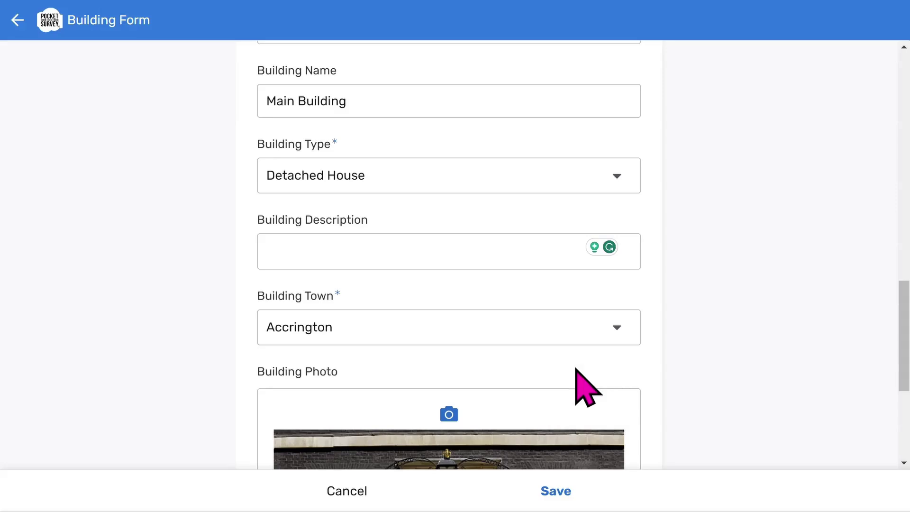
{"action": "scroll", "coordinate": [576, 369], "scroll_direction": "down", "scroll_amount": 5}
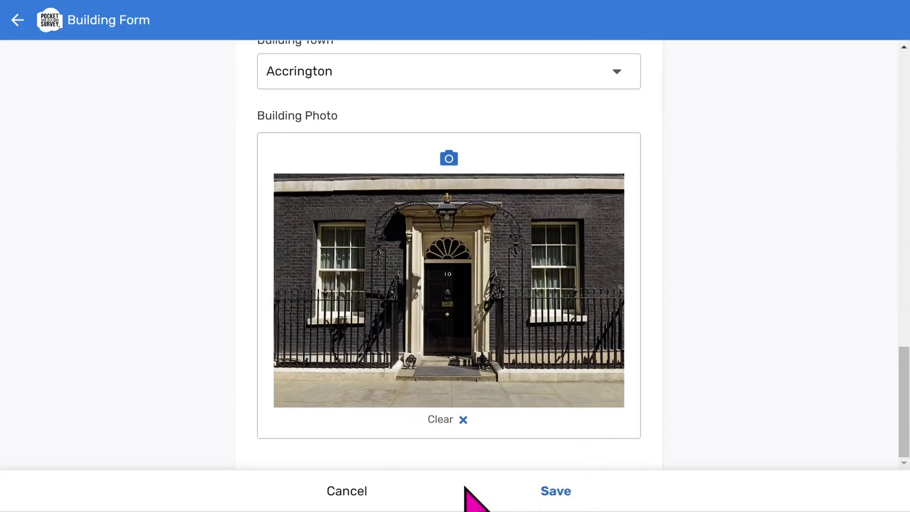
Step: Set the required Inspection Type to Schedule of Condition Survey and save the building
{"action": "left_click", "coordinate": [560, 490]}
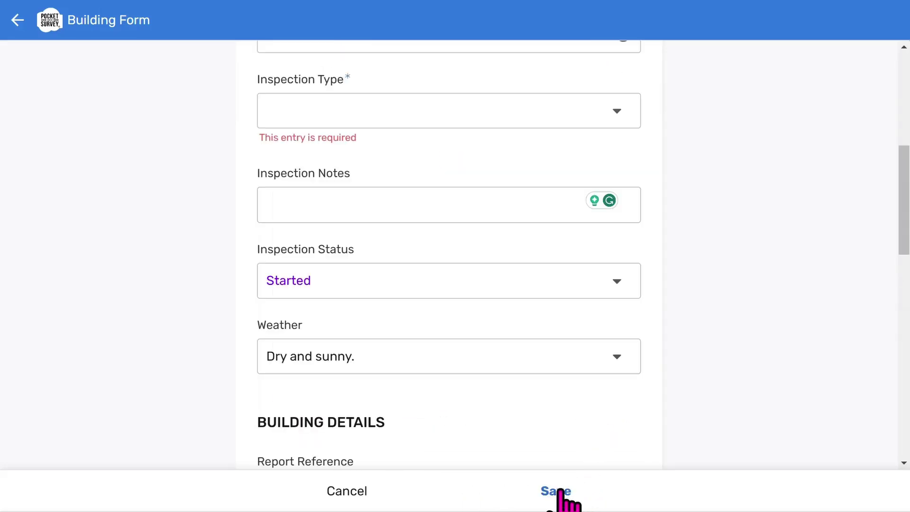
{"action": "left_click", "coordinate": [376, 107]}
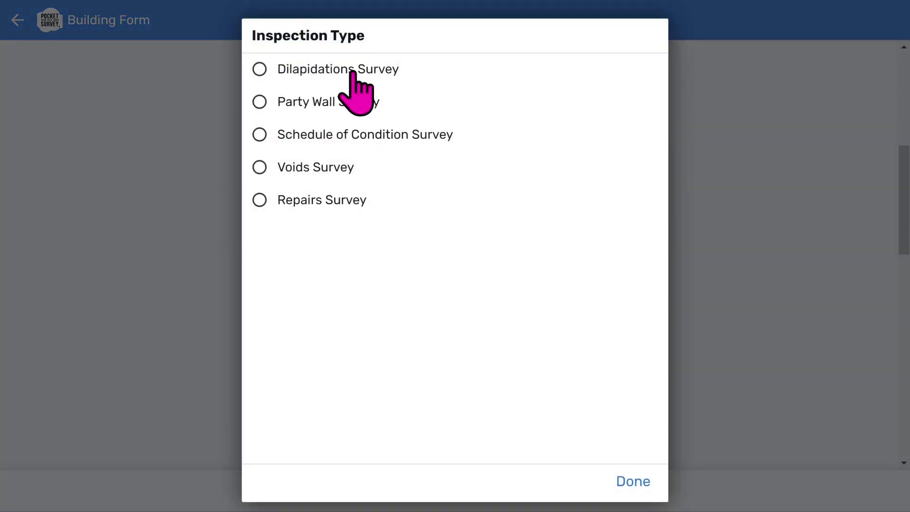
{"action": "left_click", "coordinate": [338, 138]}
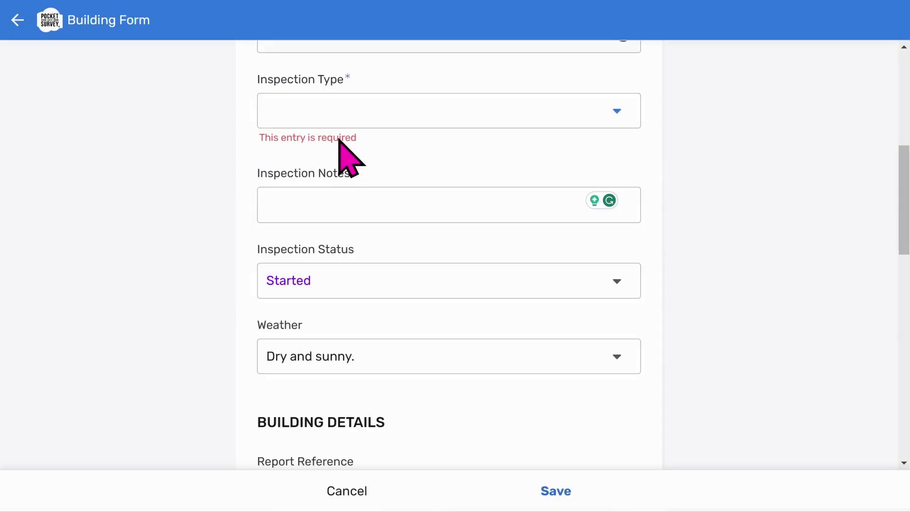
{"action": "left_click", "coordinate": [562, 495]}
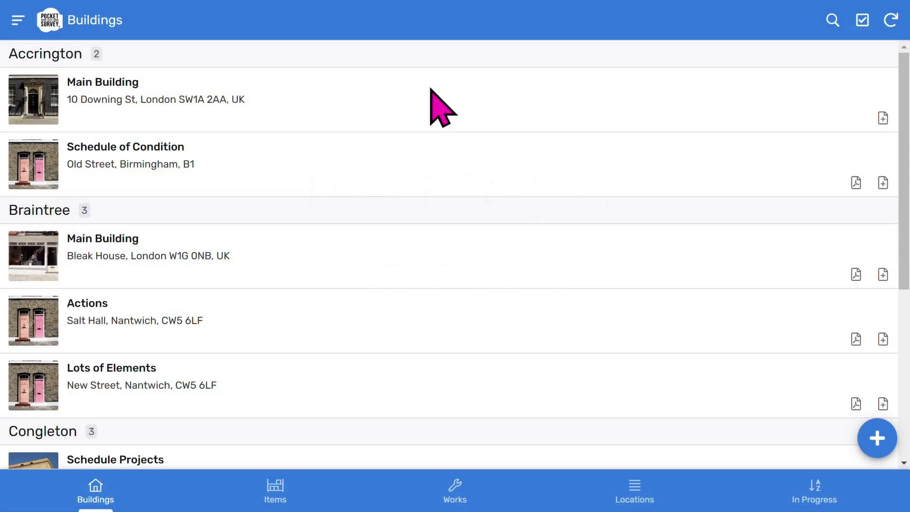
Step: Open Main Building and start adding a new item to it
{"action": "left_click", "coordinate": [429, 90]}
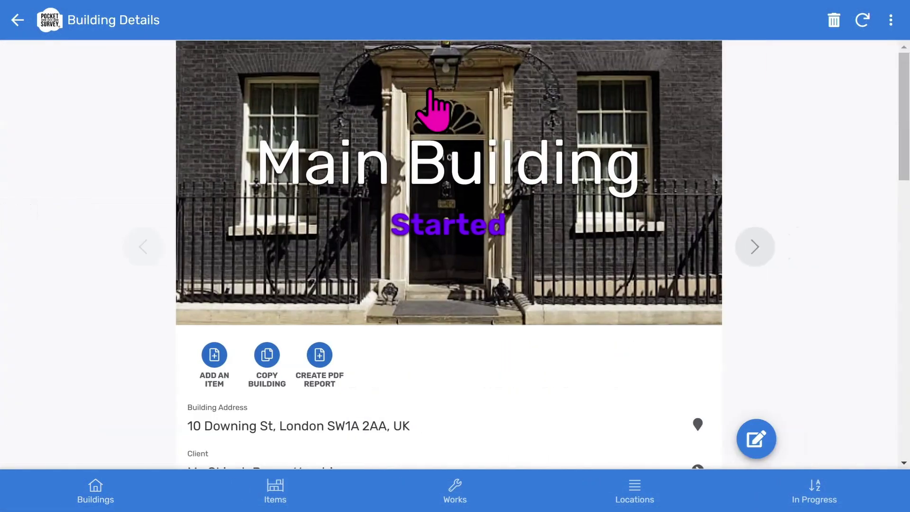
{"action": "scroll", "coordinate": [360, 360], "scroll_direction": "down", "scroll_amount": 3}
{"action": "scroll", "coordinate": [365, 376], "scroll_direction": "down", "scroll_amount": 3}
{"action": "scroll", "coordinate": [365, 376], "scroll_direction": "up", "scroll_amount": 5}
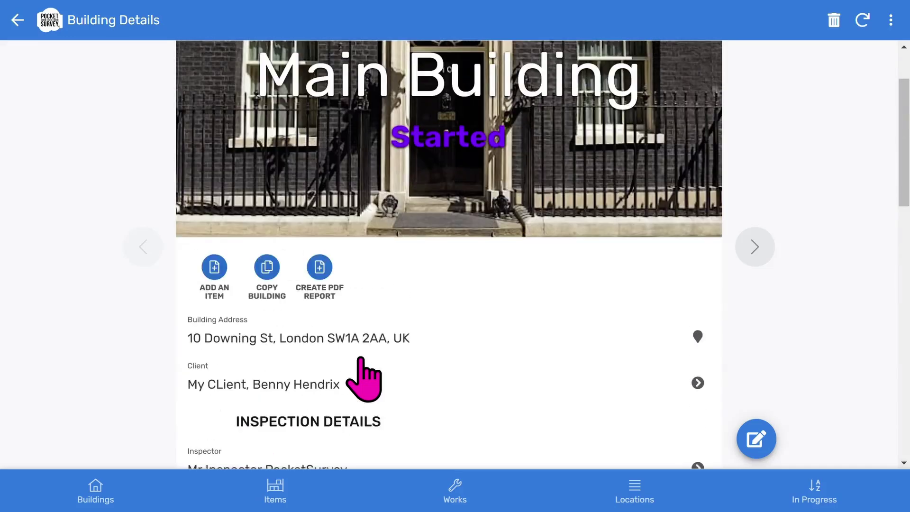
{"action": "left_click", "coordinate": [214, 284]}
{"action": "scroll", "coordinate": [417, 305], "scroll_direction": "down", "scroll_amount": 3}
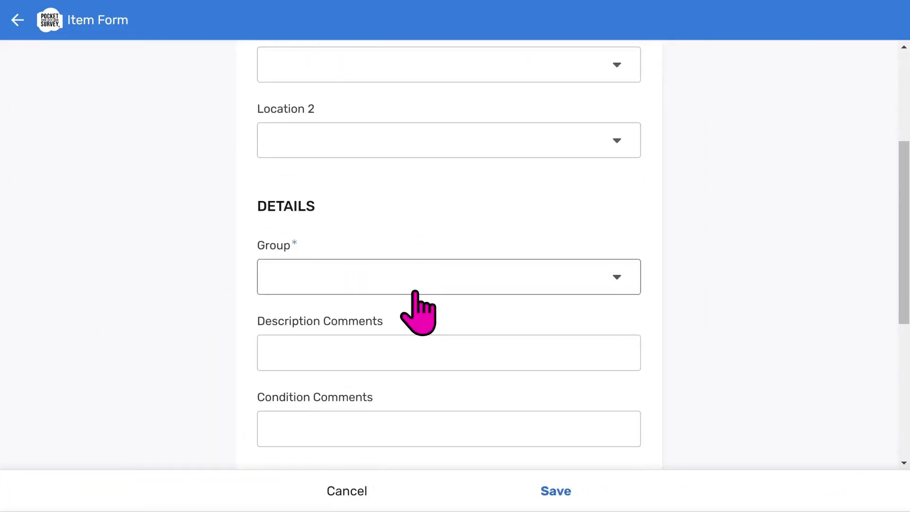
{"action": "scroll", "coordinate": [416, 309], "scroll_direction": "up", "scroll_amount": 4}
Step: Set Location 1 to Main Roof, leaving Location 2 unset
{"action": "left_click", "coordinate": [387, 286]}
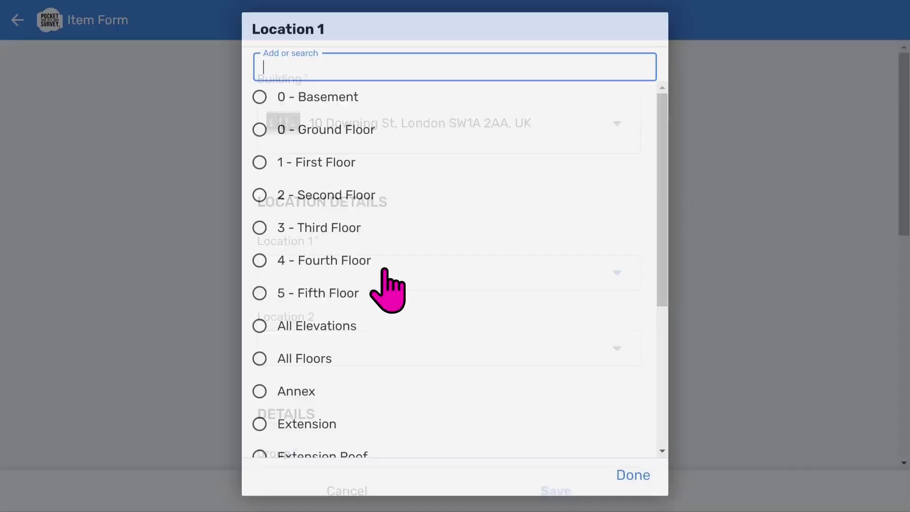
{"action": "scroll", "coordinate": [386, 286], "scroll_direction": "down", "scroll_amount": 5}
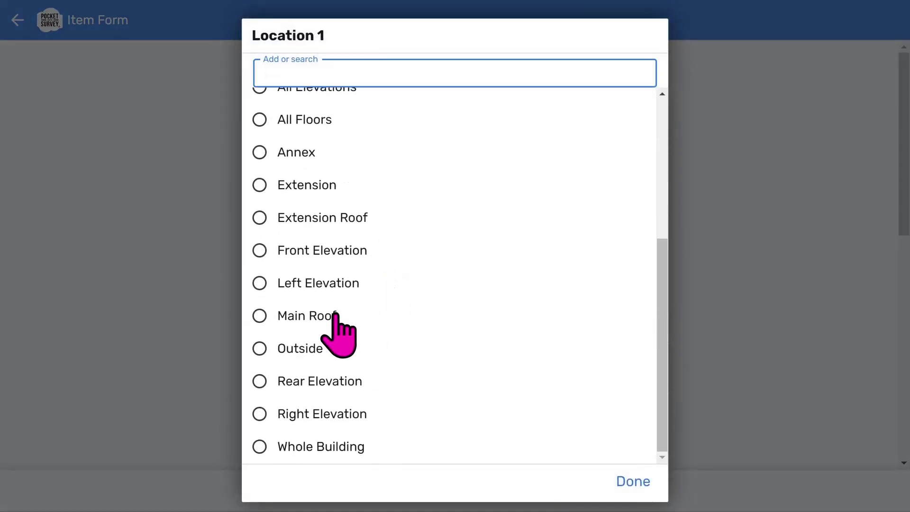
{"action": "left_click", "coordinate": [335, 315]}
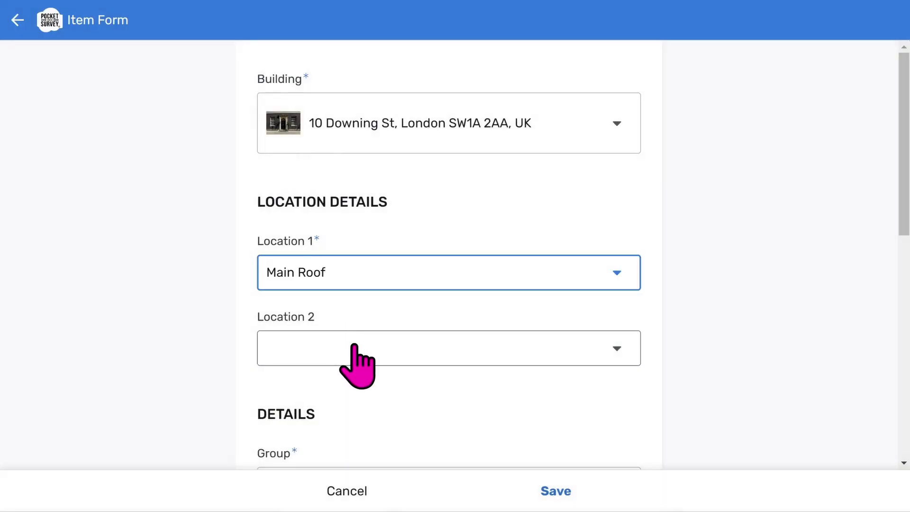
{"action": "left_click", "coordinate": [355, 347]}
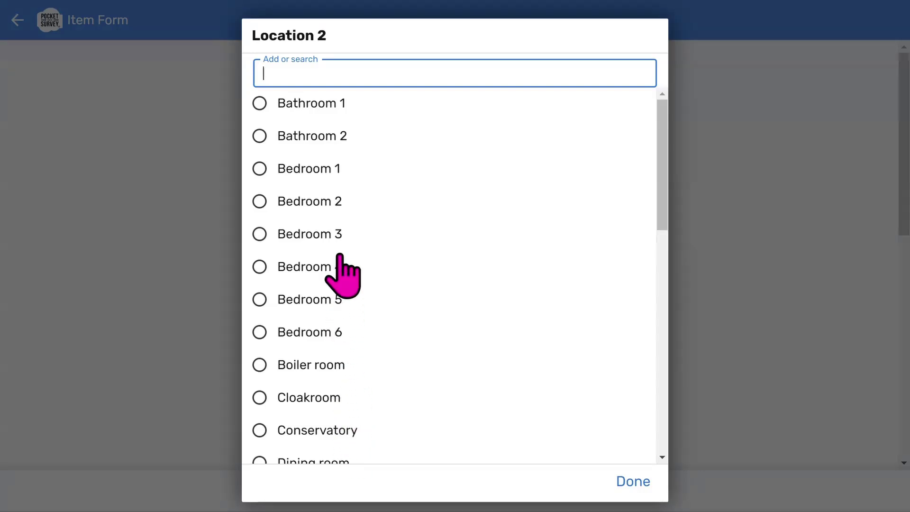
{"action": "scroll", "coordinate": [349, 284], "scroll_direction": "down", "scroll_amount": 7}
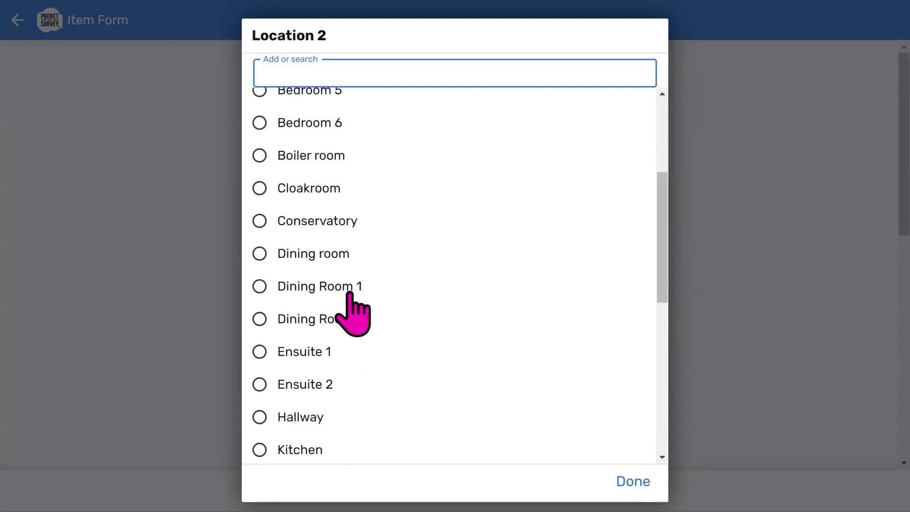
{"action": "left_click", "coordinate": [634, 483]}
{"action": "scroll", "coordinate": [481, 385], "scroll_direction": "down", "scroll_amount": 5}
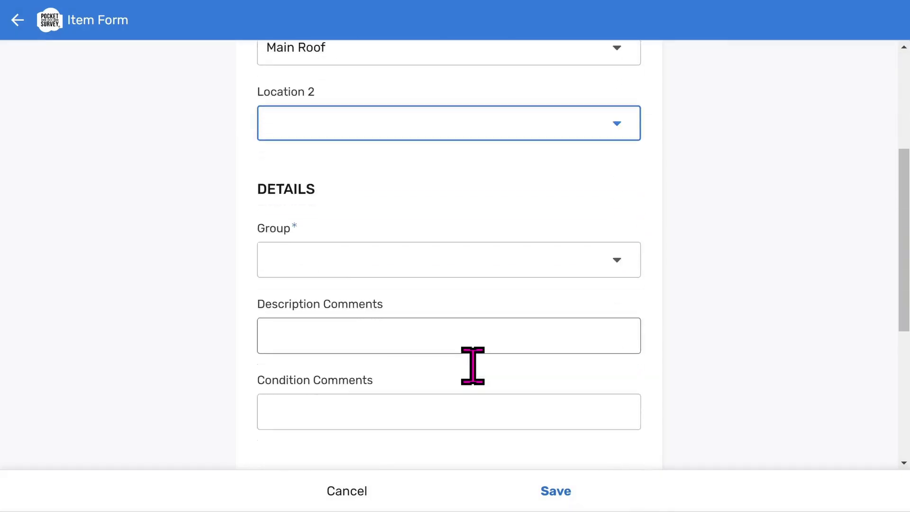
Step: Set the new item's group to EXTERNAL
{"action": "scroll", "coordinate": [473, 365], "scroll_direction": "down", "scroll_amount": 3}
{"action": "left_click", "coordinate": [423, 130]}
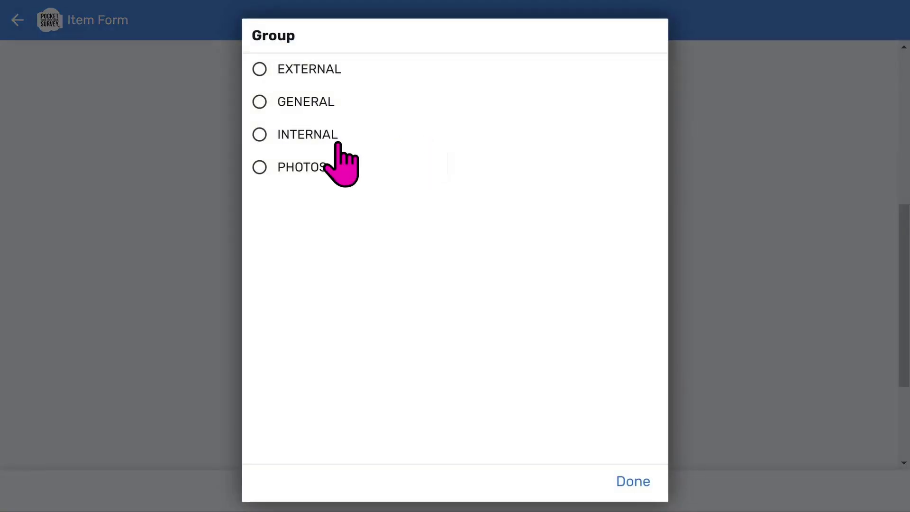
{"action": "left_click", "coordinate": [318, 80]}
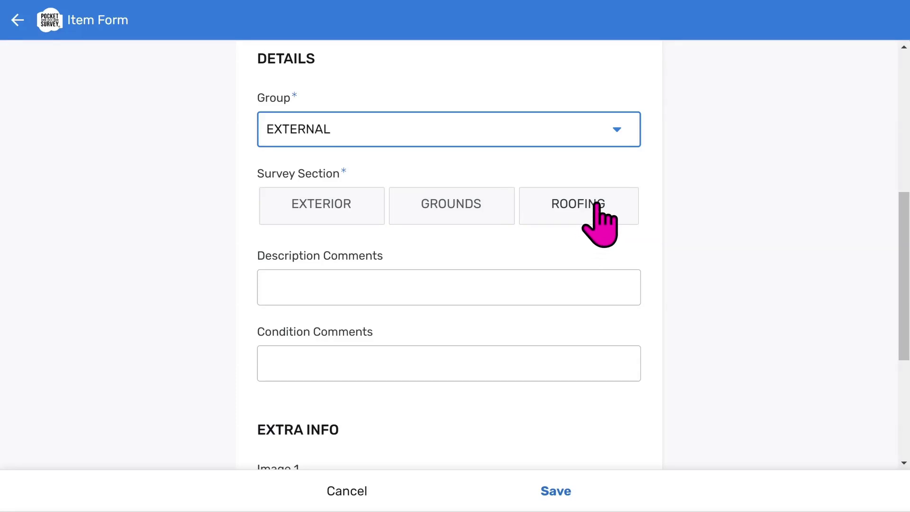
Step: File it under Roofing as Rainwater Downpipes & Gutters, with Description Upvc
{"action": "left_click", "coordinate": [596, 203]}
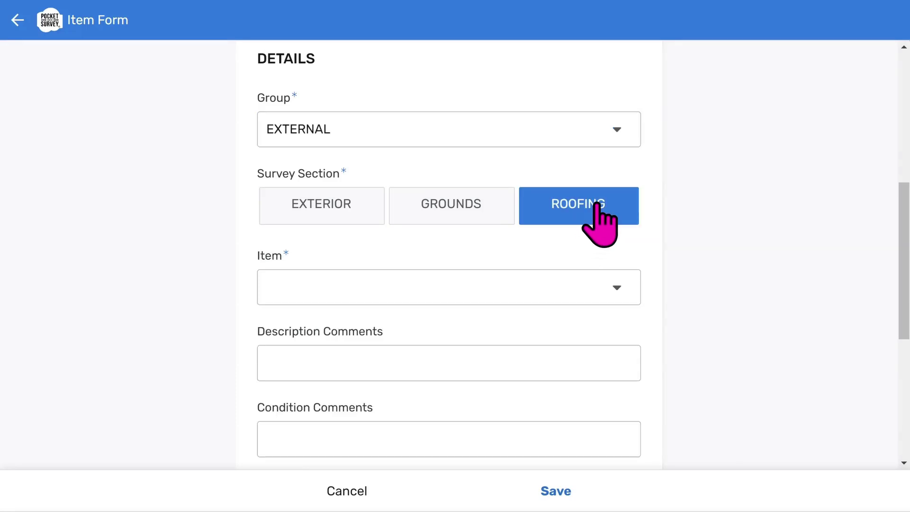
{"action": "left_click", "coordinate": [404, 286]}
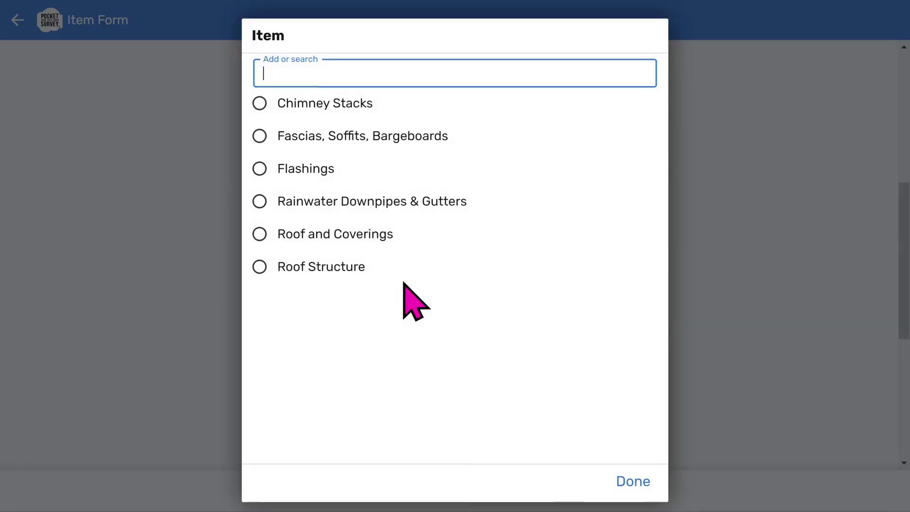
{"action": "left_click", "coordinate": [351, 201]}
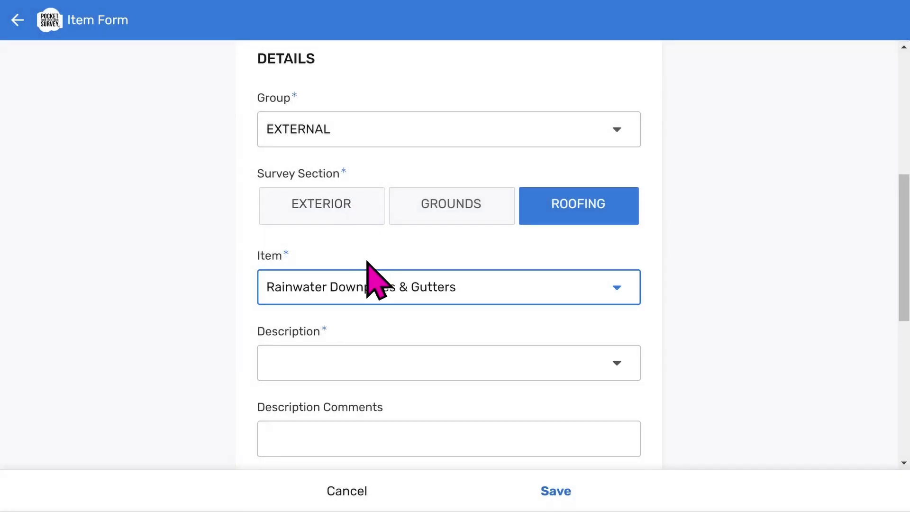
{"action": "left_click", "coordinate": [368, 360]}
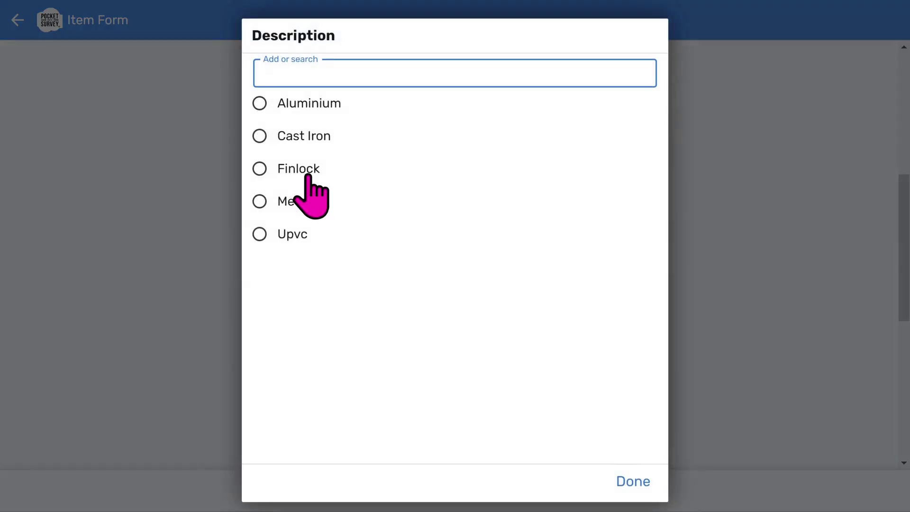
{"action": "left_click", "coordinate": [304, 232]}
{"action": "scroll", "coordinate": [430, 335], "scroll_direction": "down", "scroll_amount": 3}
{"action": "scroll", "coordinate": [431, 335], "scroll_direction": "down", "scroll_amount": 2}
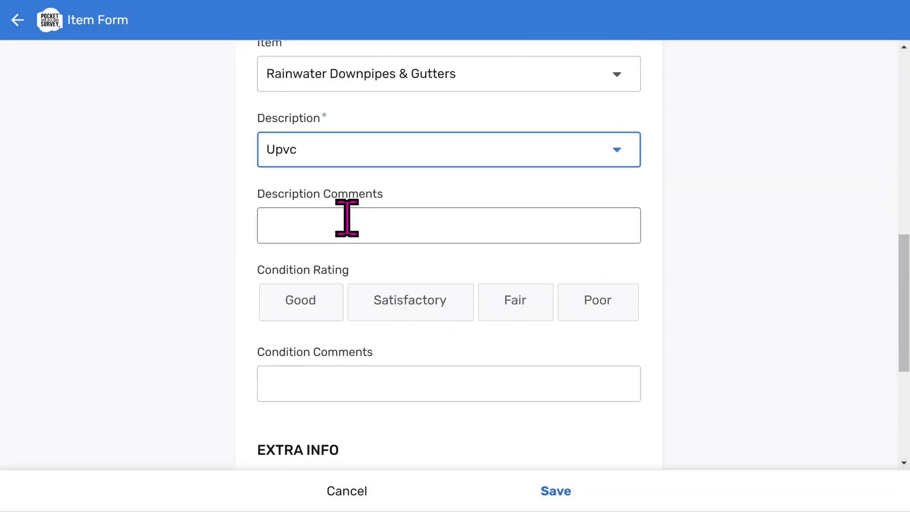
Step: Rate the rainwater goods' condition as Satisfactory
{"action": "left_click", "coordinate": [346, 218]}
{"action": "left_click", "coordinate": [287, 303]}
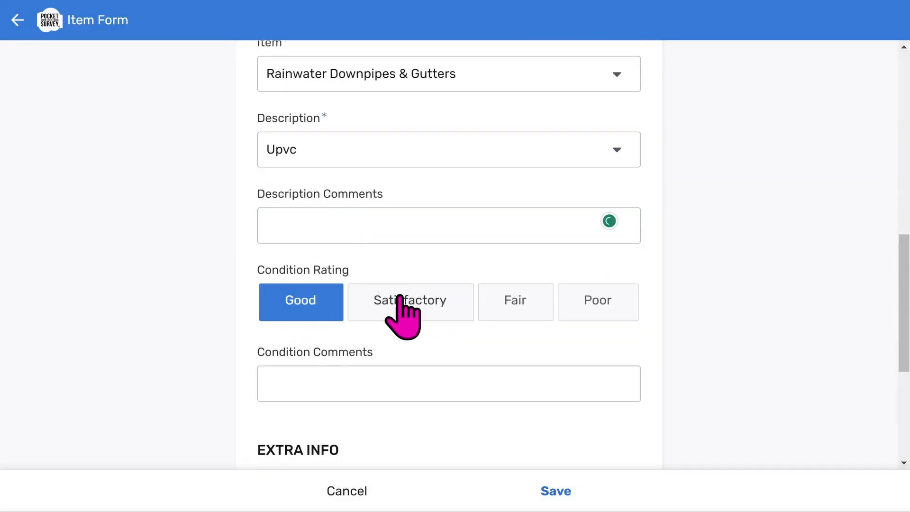
{"action": "left_click", "coordinate": [403, 303]}
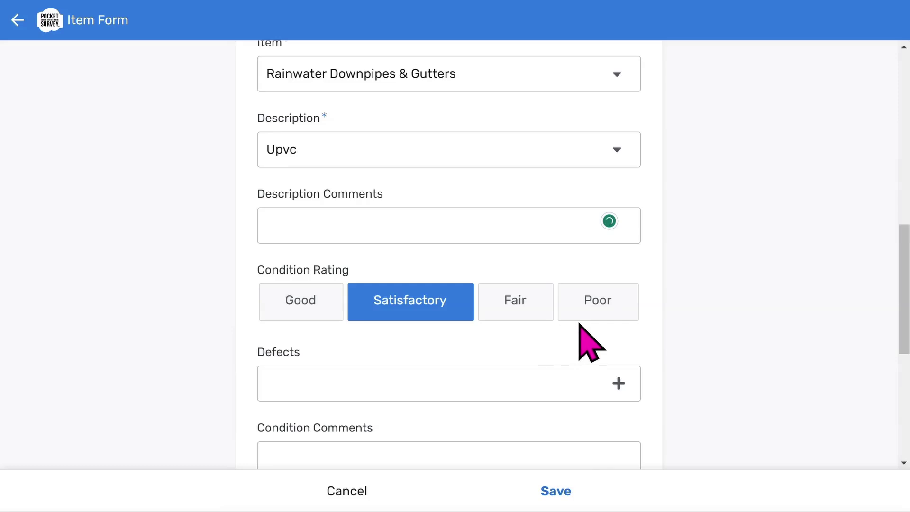
{"action": "scroll", "coordinate": [578, 332], "scroll_direction": "down", "scroll_amount": 4}
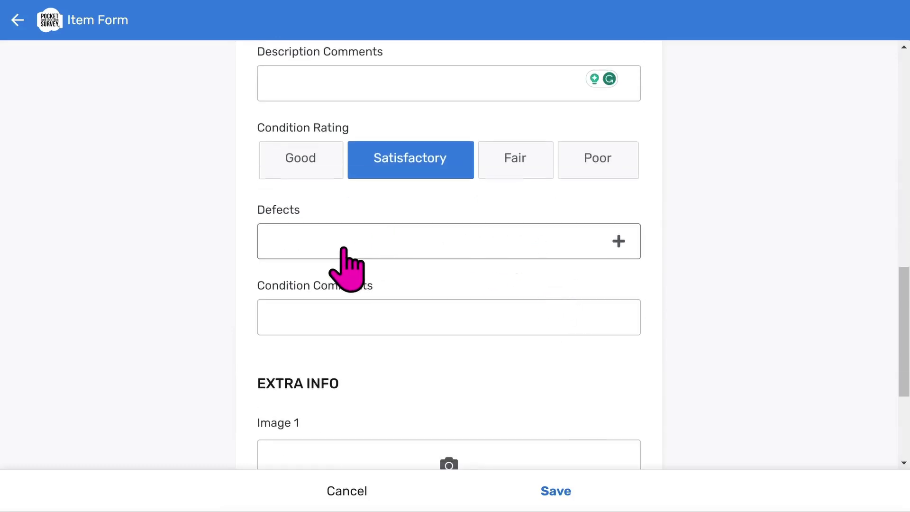
Step: Add Cracked gutters, Cracked downpipes and Insufficient brackets/supports as defects, then select the Condition Comments text
{"action": "left_click", "coordinate": [616, 237]}
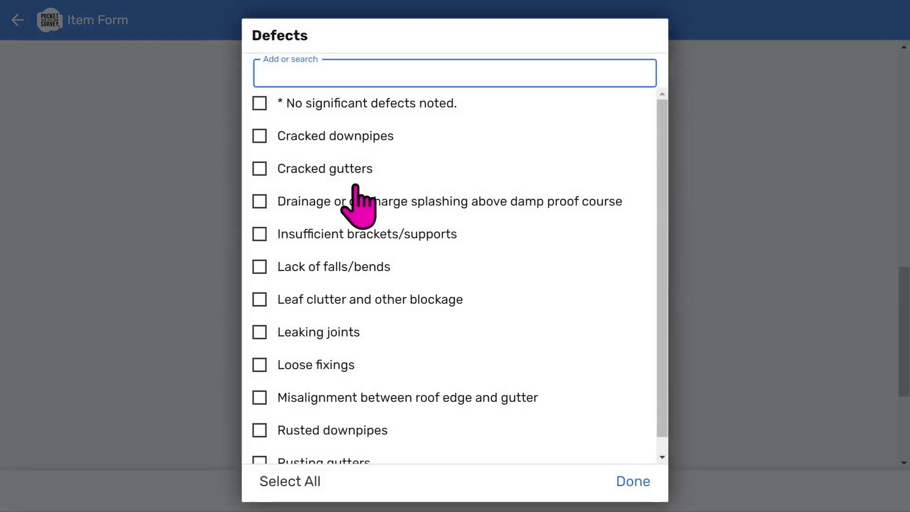
{"action": "left_click", "coordinate": [342, 165]}
{"action": "left_click", "coordinate": [345, 138]}
{"action": "left_click", "coordinate": [377, 232]}
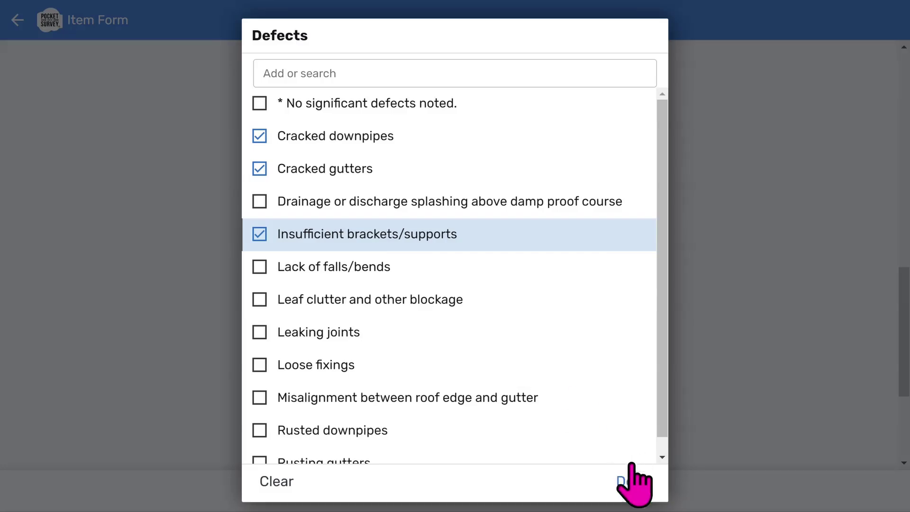
{"action": "left_click", "coordinate": [635, 483]}
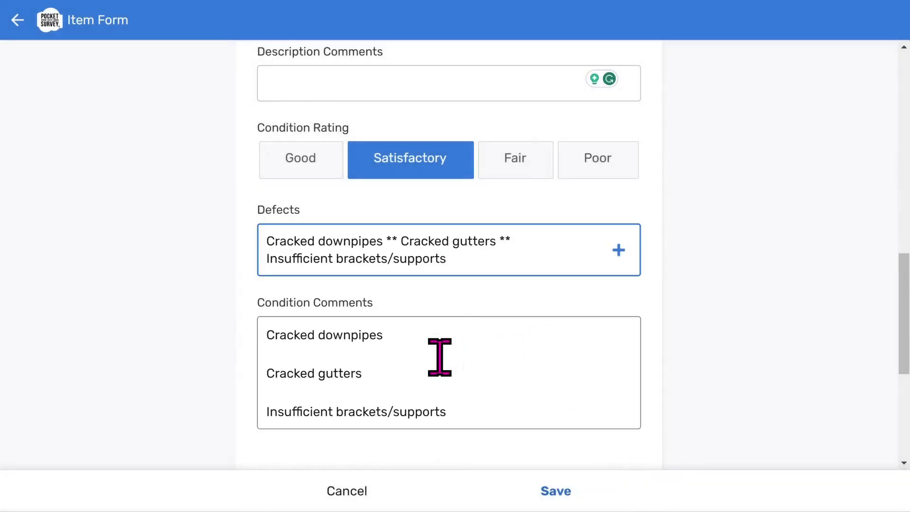
{"action": "scroll", "coordinate": [441, 361], "scroll_direction": "down", "scroll_amount": 2}
{"action": "left_click", "coordinate": [271, 273]}
{"action": "key", "text": "ctrl+a"}
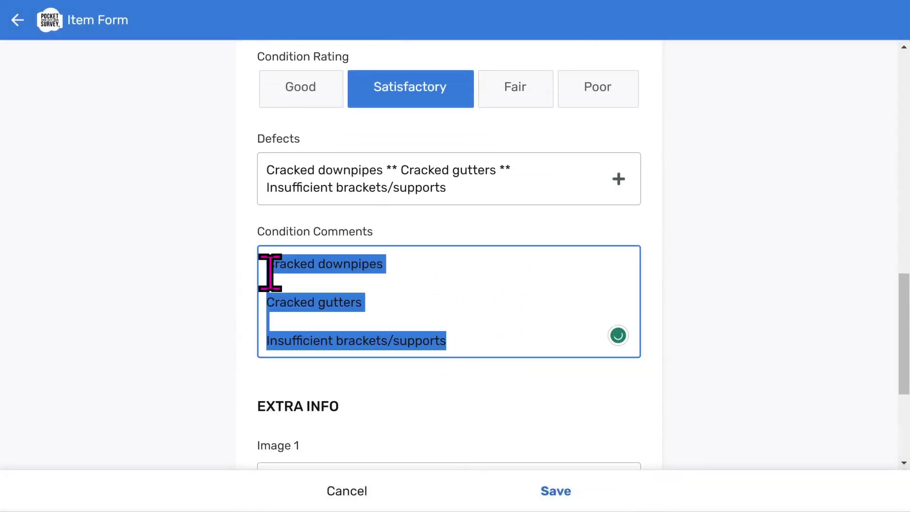
{"action": "scroll", "coordinate": [443, 304], "scroll_direction": "down", "scroll_amount": 5}
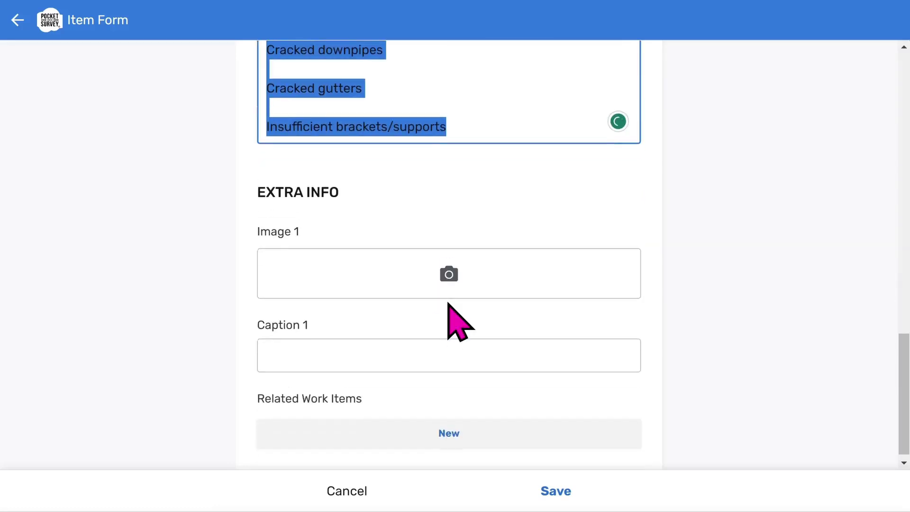
Step: Attach bargeboard-poor.png as the item's Image 1
{"action": "left_click", "coordinate": [474, 178]}
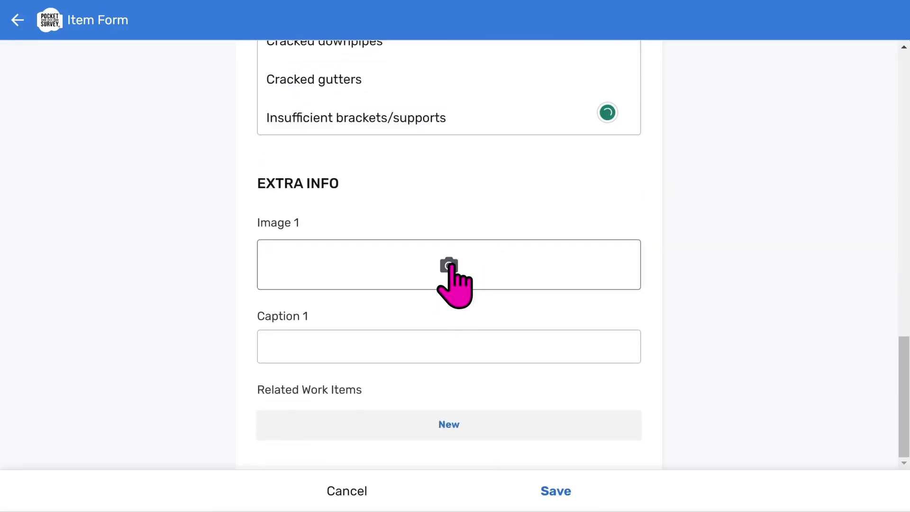
{"action": "left_click", "coordinate": [448, 267]}
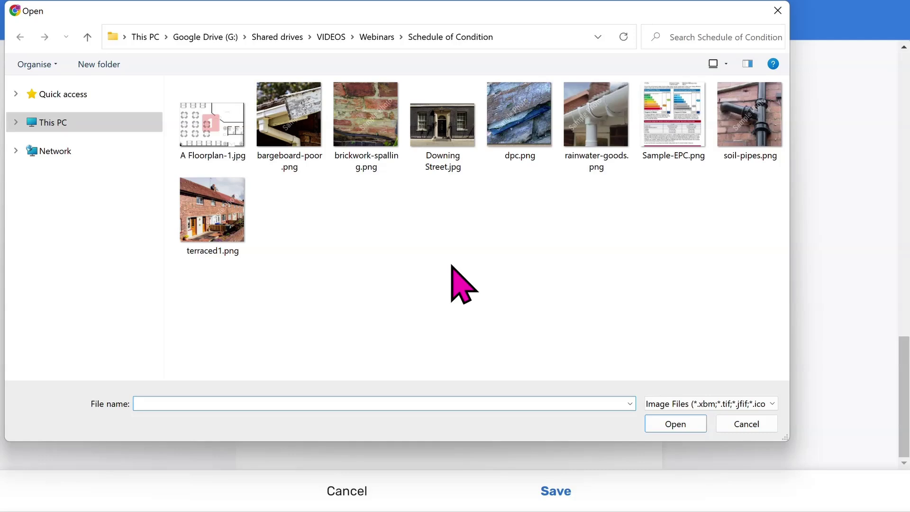
{"action": "left_click", "coordinate": [298, 143]}
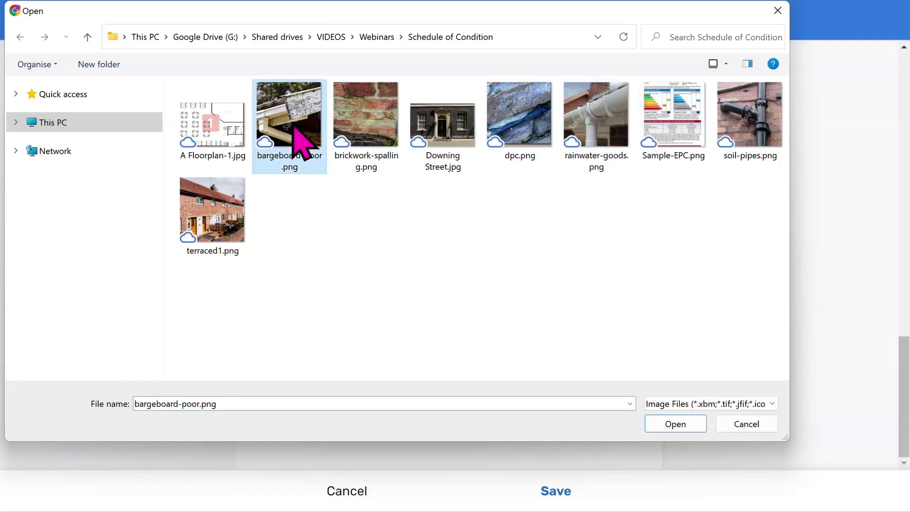
{"action": "left_click", "coordinate": [680, 427]}
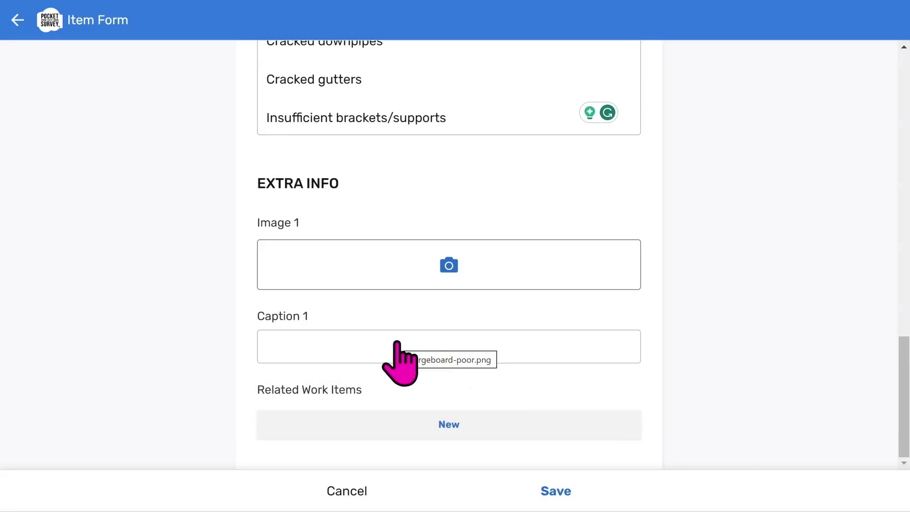
{"action": "scroll", "coordinate": [427, 334], "scroll_direction": "down", "scroll_amount": 5}
Step: Save the rainwater goods item
{"action": "left_click", "coordinate": [338, 346]}
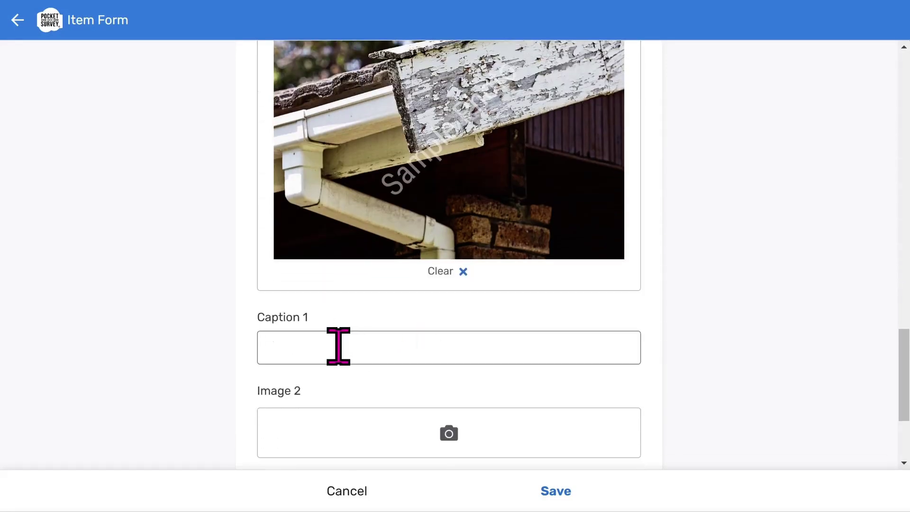
{"action": "scroll", "coordinate": [372, 347], "scroll_direction": "down", "scroll_amount": 3}
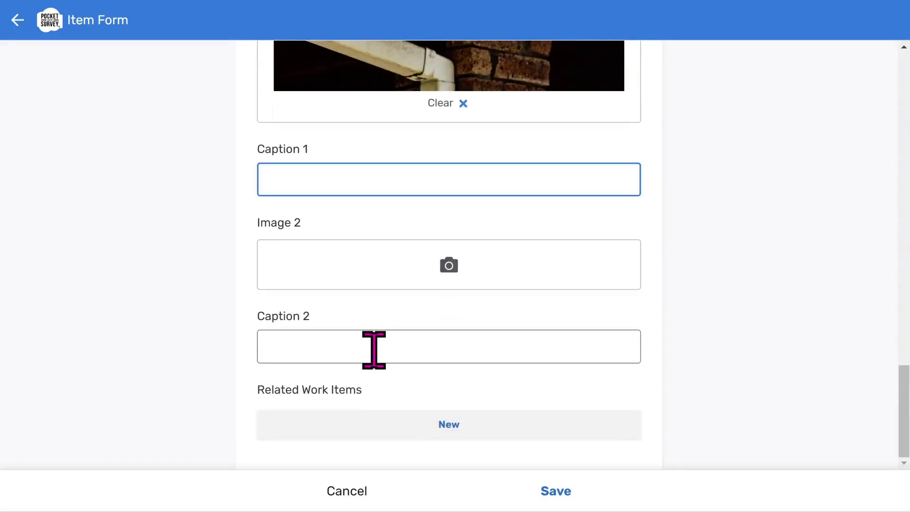
{"action": "left_click", "coordinate": [546, 494]}
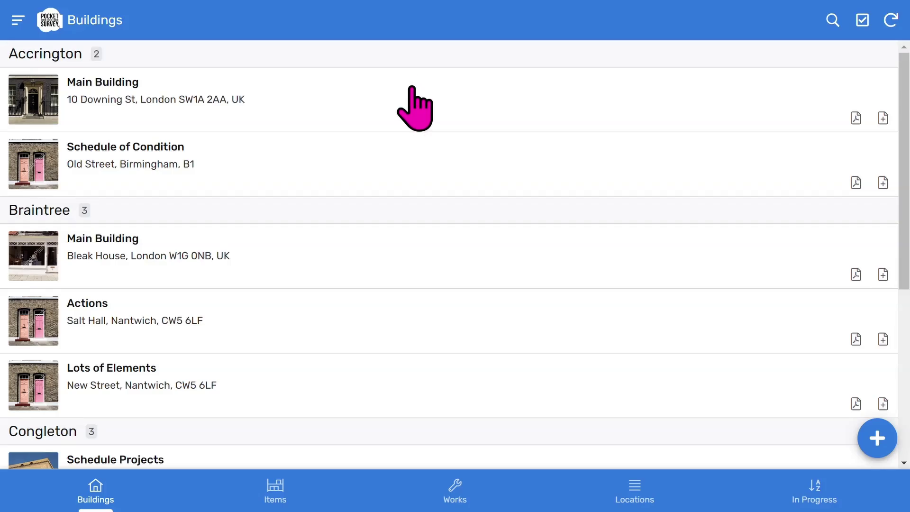
Step: Generate the Main Building's PDF report and dismiss the confirmation
{"action": "left_click", "coordinate": [411, 90]}
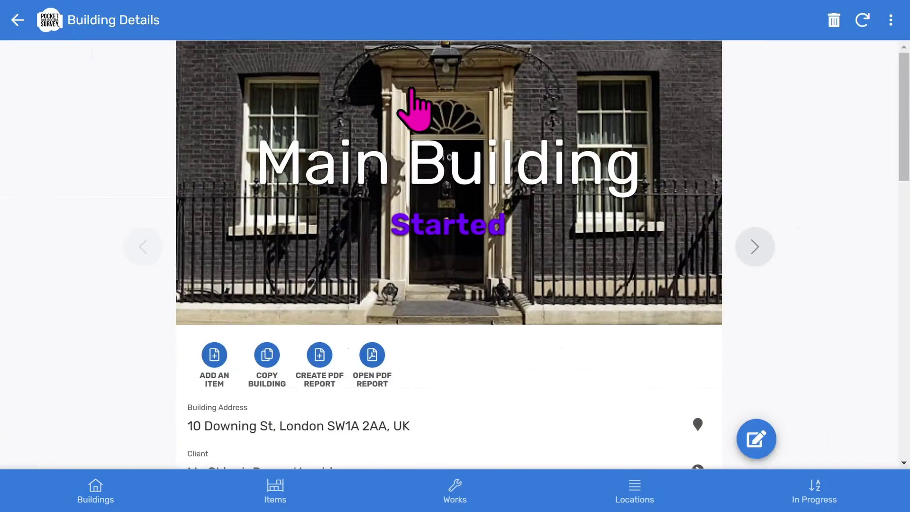
{"action": "left_click", "coordinate": [320, 379]}
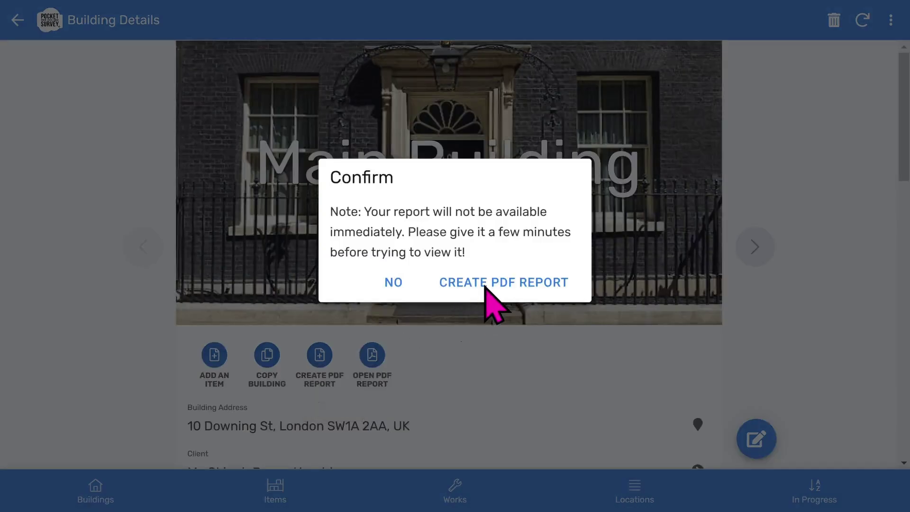
{"action": "left_click", "coordinate": [393, 283]}
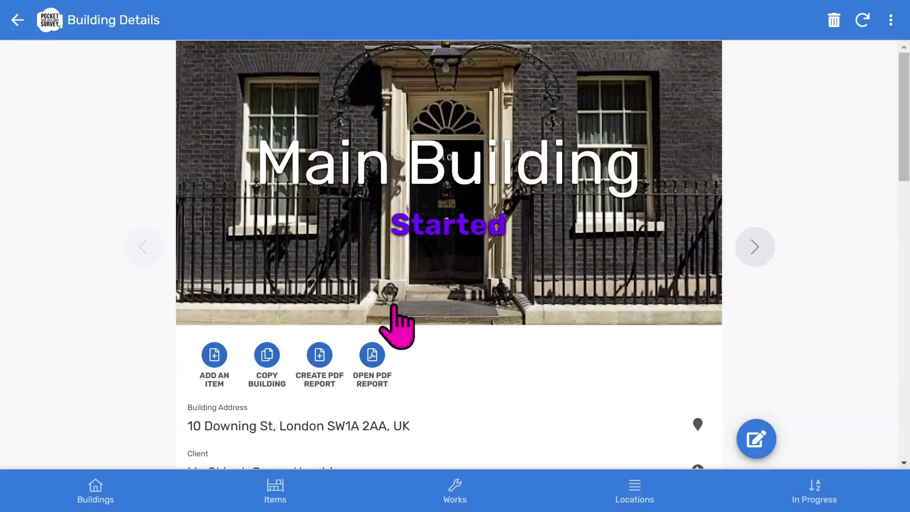
Step: Decline viewing the PDF report and return to the Buildings list
{"action": "left_click", "coordinate": [370, 356]}
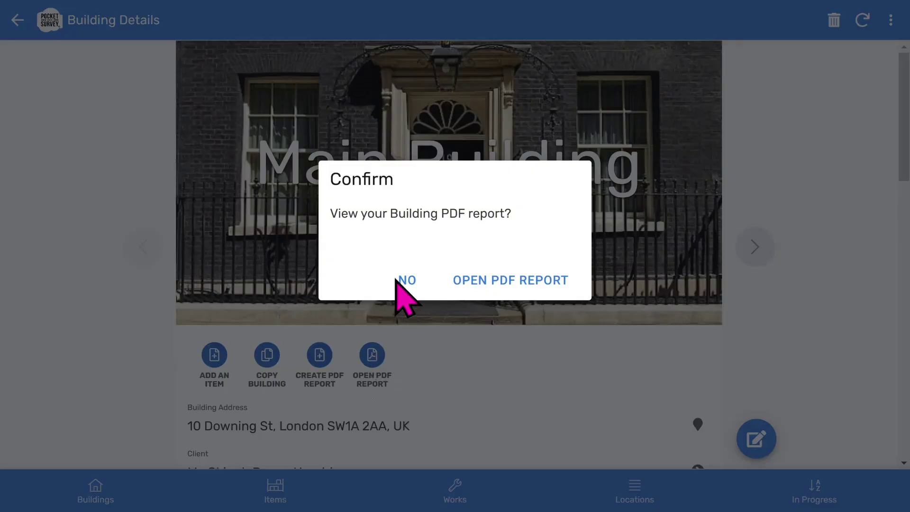
{"action": "left_click", "coordinate": [406, 280]}
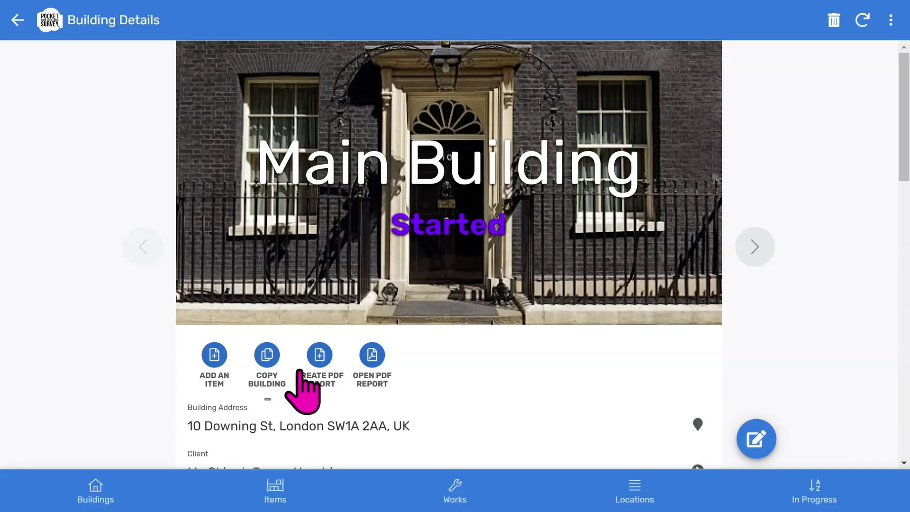
{"action": "scroll", "coordinate": [304, 368], "scroll_direction": "down", "scroll_amount": 2}
{"action": "scroll", "coordinate": [303, 379], "scroll_direction": "down", "scroll_amount": 5}
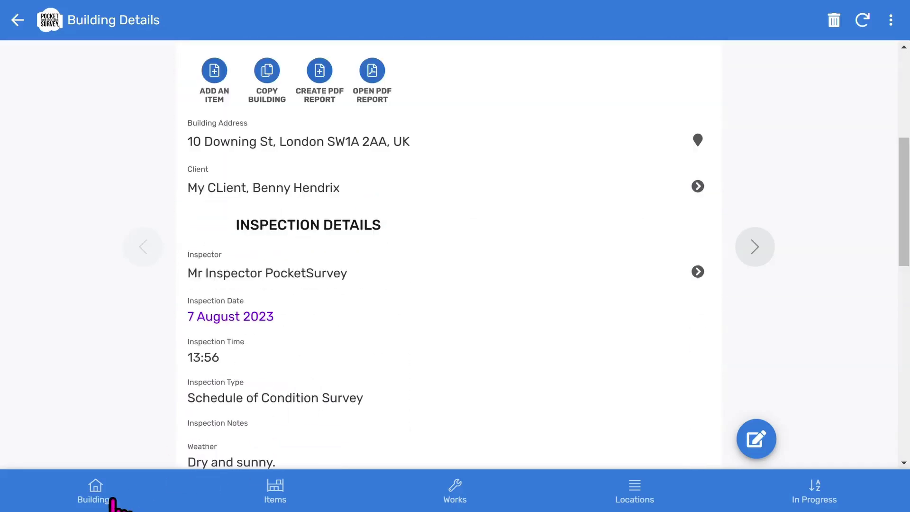
{"action": "left_click", "coordinate": [85, 501]}
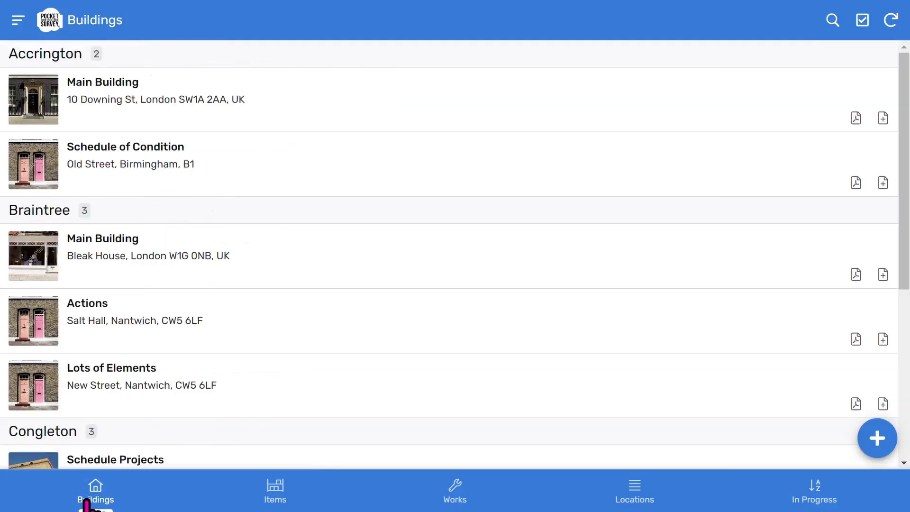